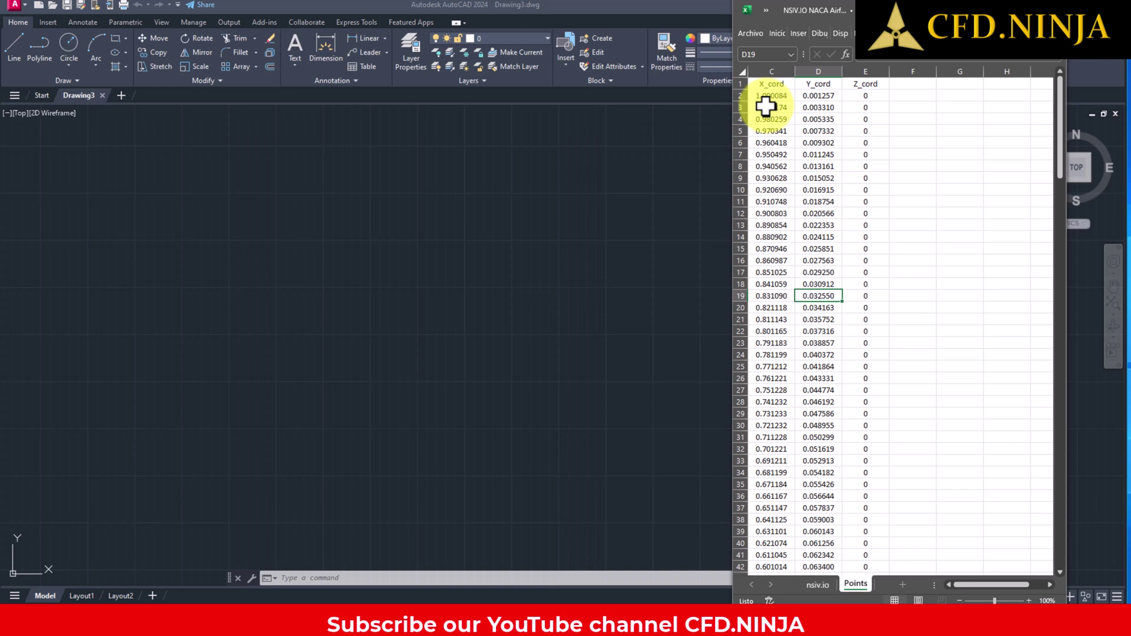
Copy the X, Y and Z coordinate block C2:E202 from the Excel Points sheet.
drag(762, 96, 864, 212)
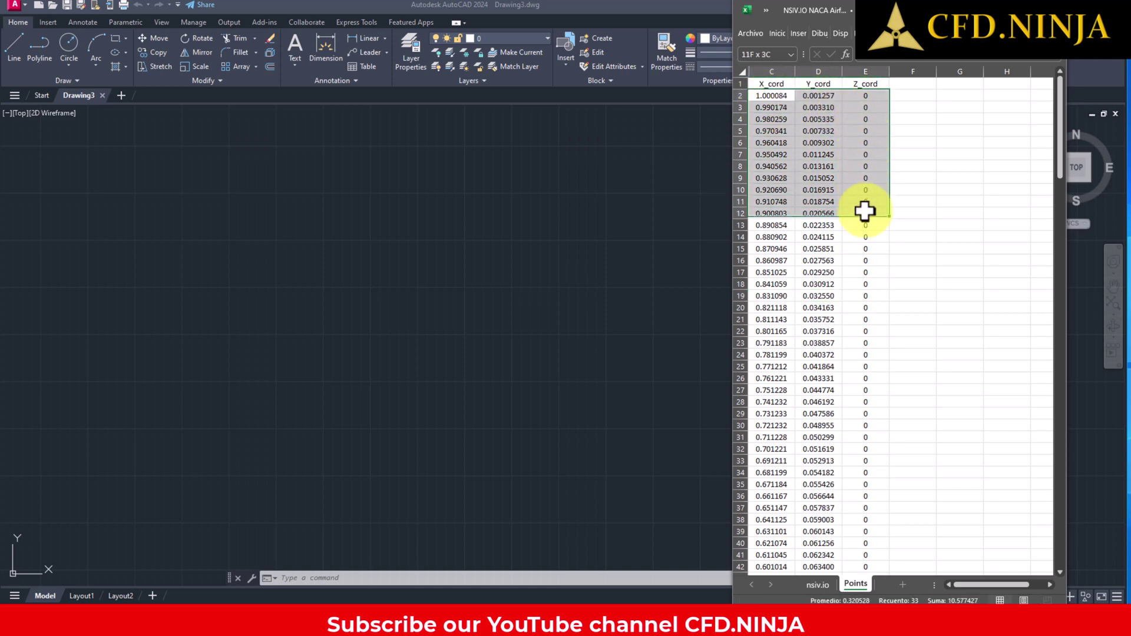
click(858, 331)
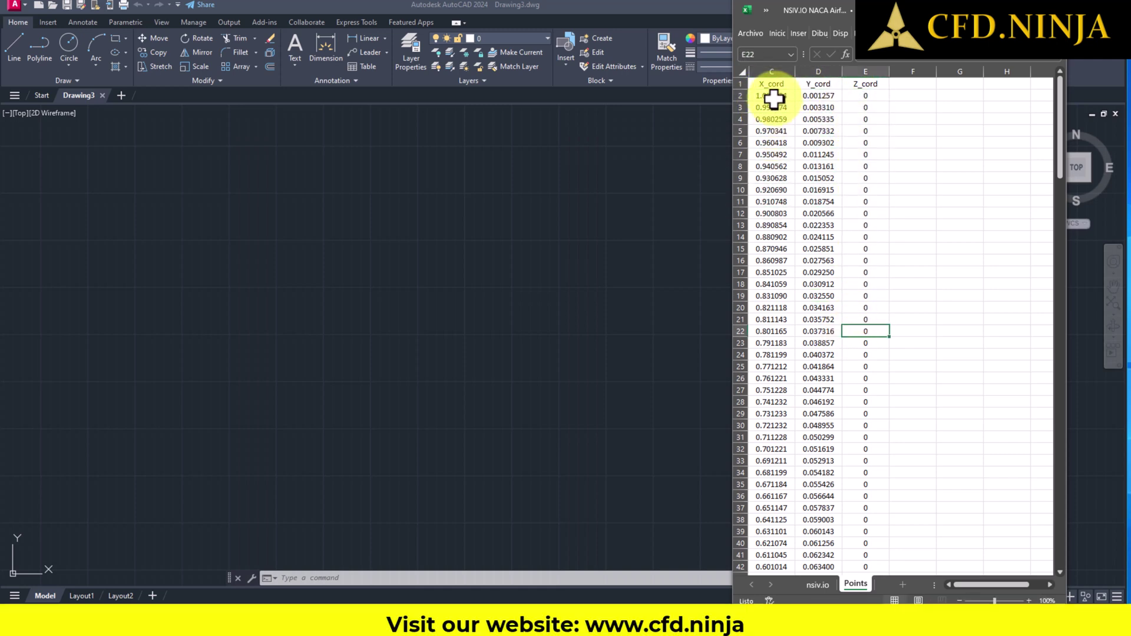
drag(769, 98, 872, 353)
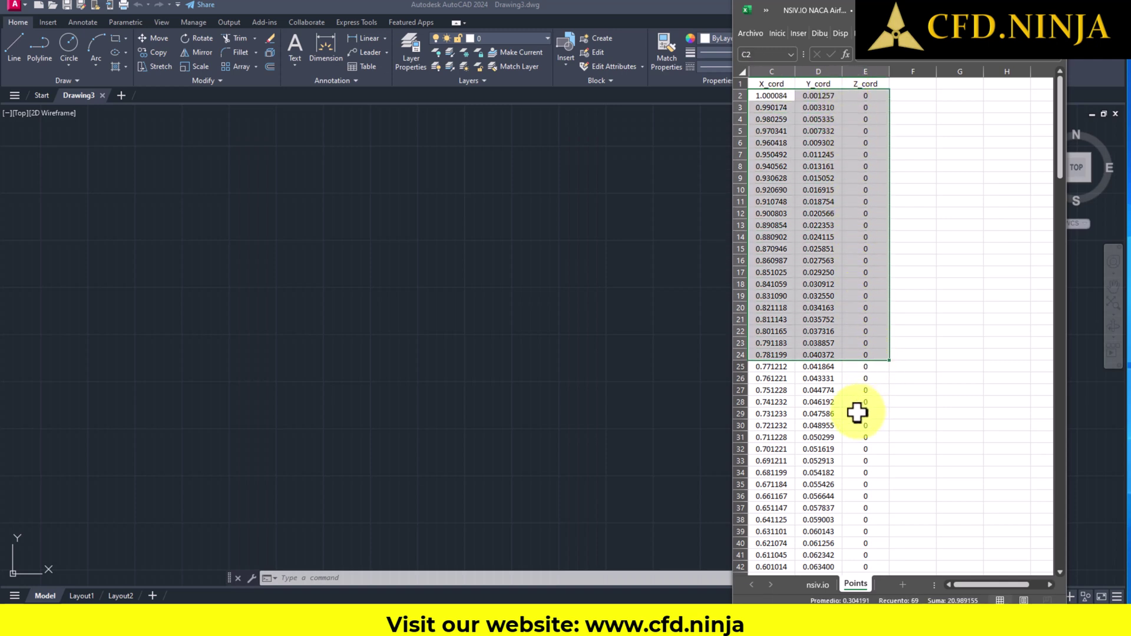
click(821, 368)
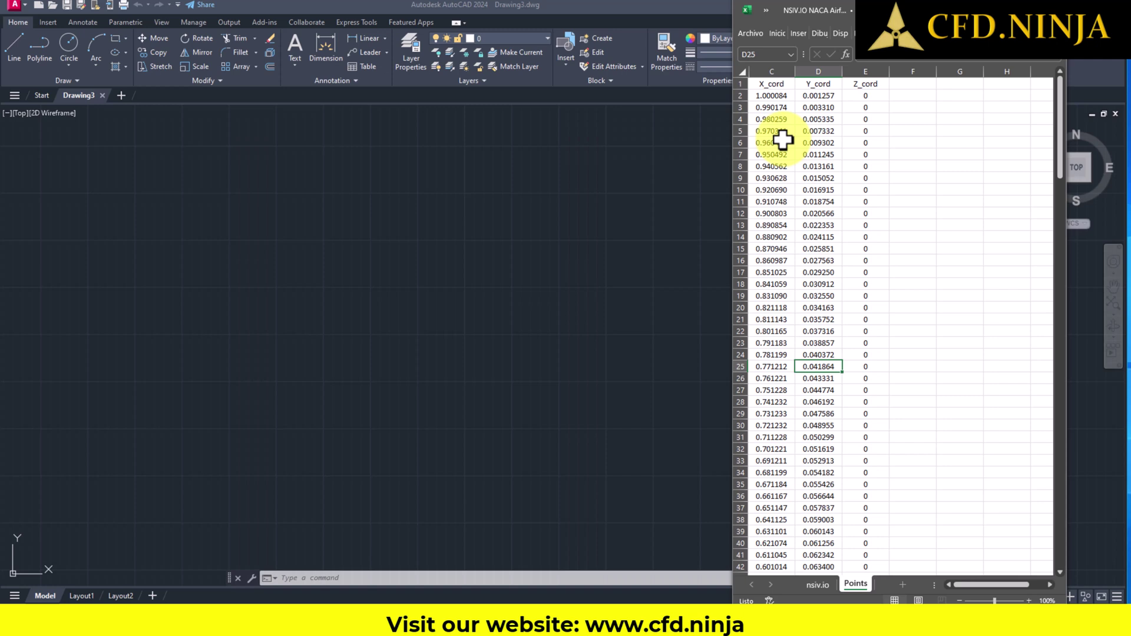
drag(763, 95, 851, 95)
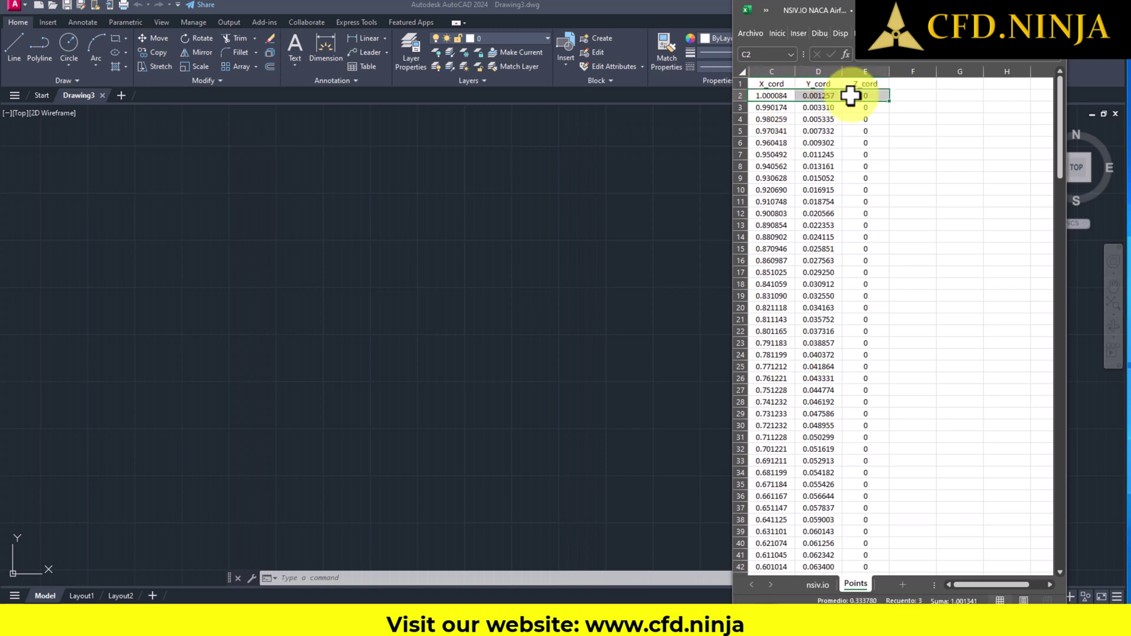
key(ctrl+shift+Down)
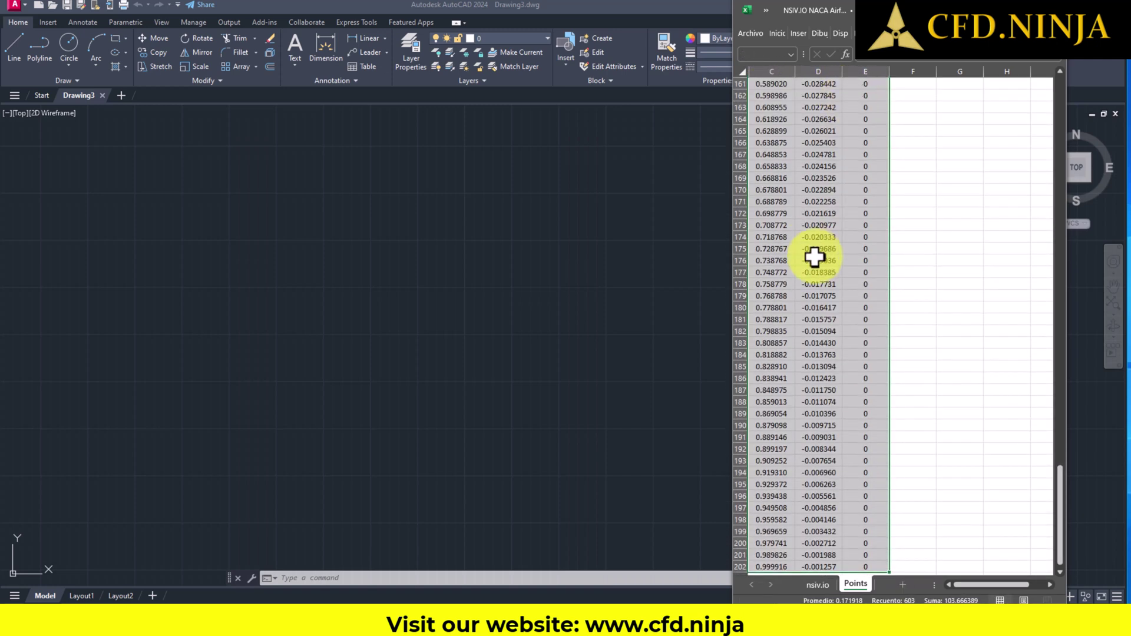
key(ctrl+c)
scroll(815, 285, up, 12)
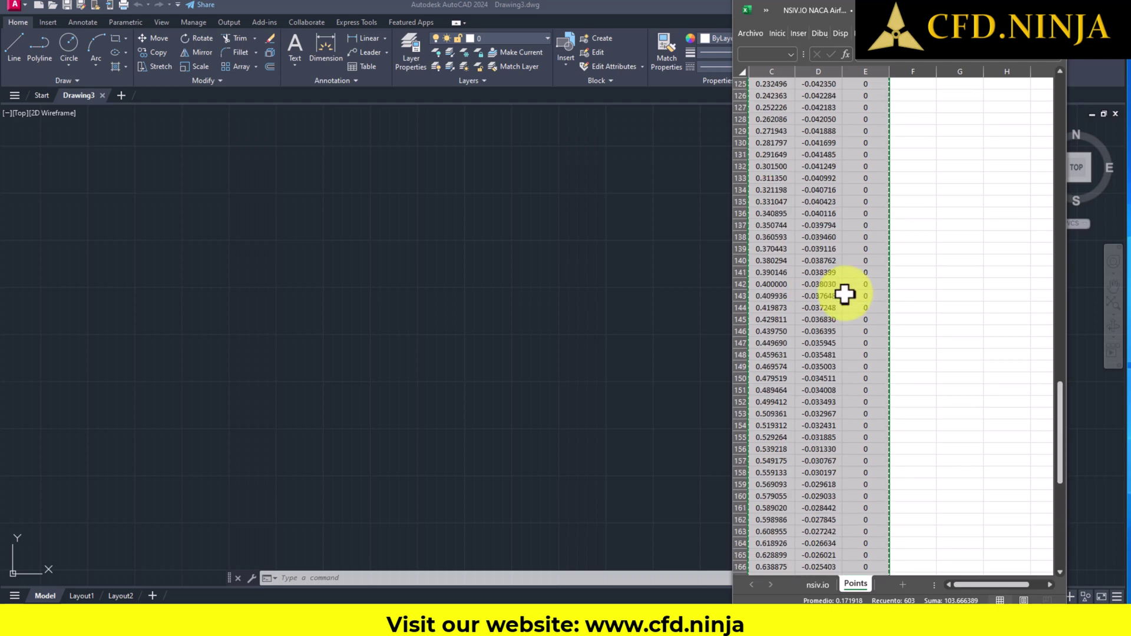
Paste the 202 coordinate rows into a new Notepad file, starting at 1.000084 0.001257 0.
click(449, 616)
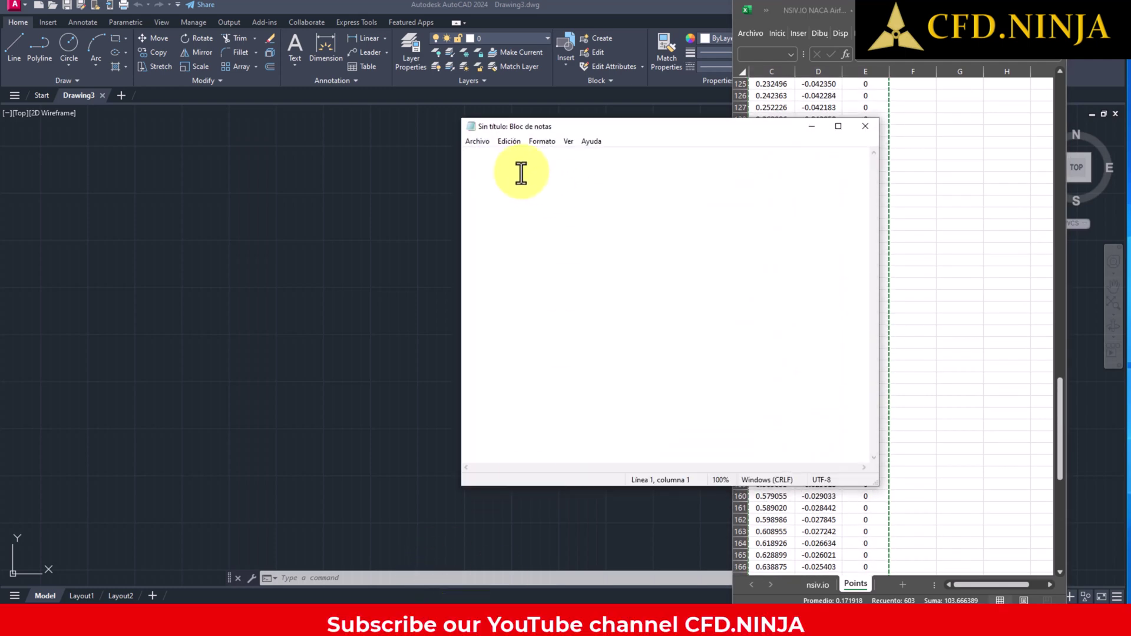
key(ctrl+v)
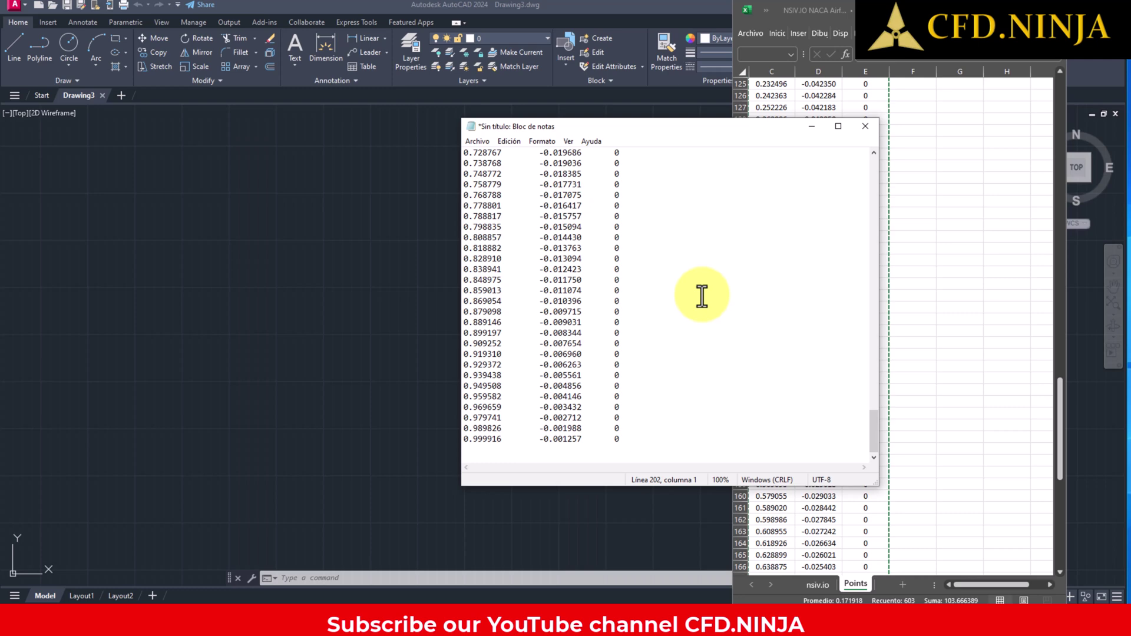
scroll(796, 365, up, 3)
drag(875, 423, 861, 159)
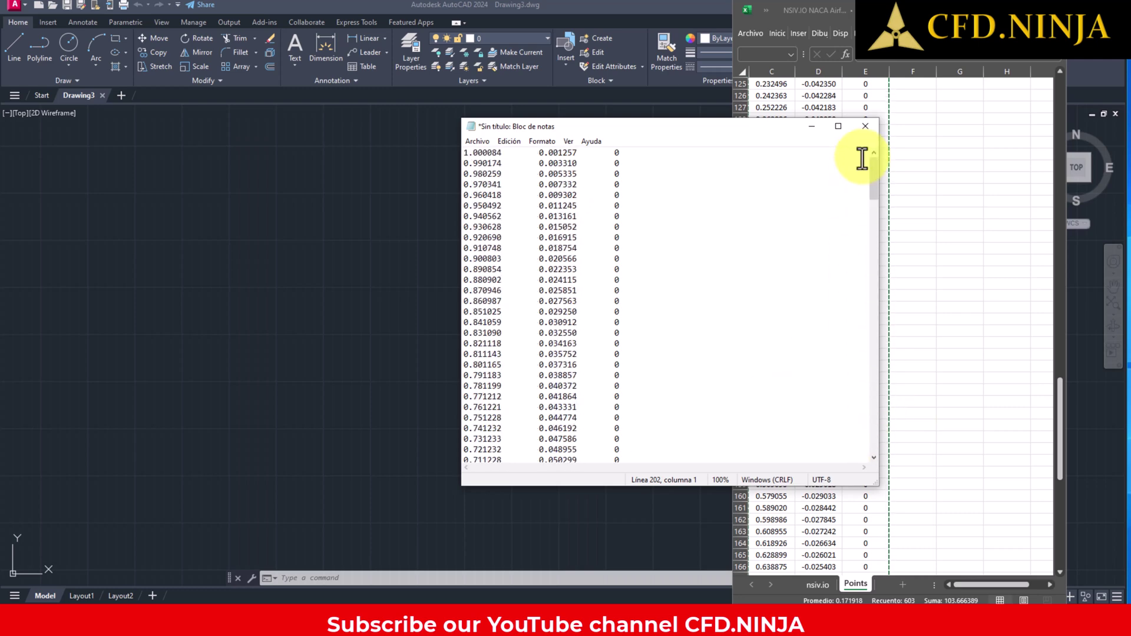
drag(591, 130, 355, 145)
click(231, 167)
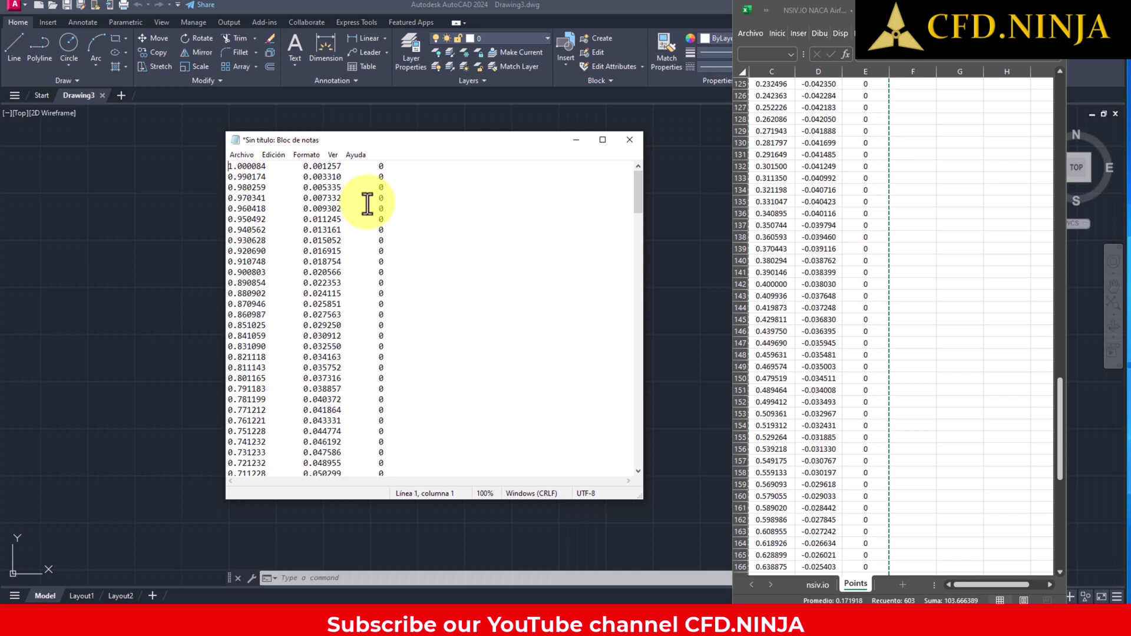
Add a top line reading _MULTIPLE _POINT and select a tab between the first values.
key(Return)
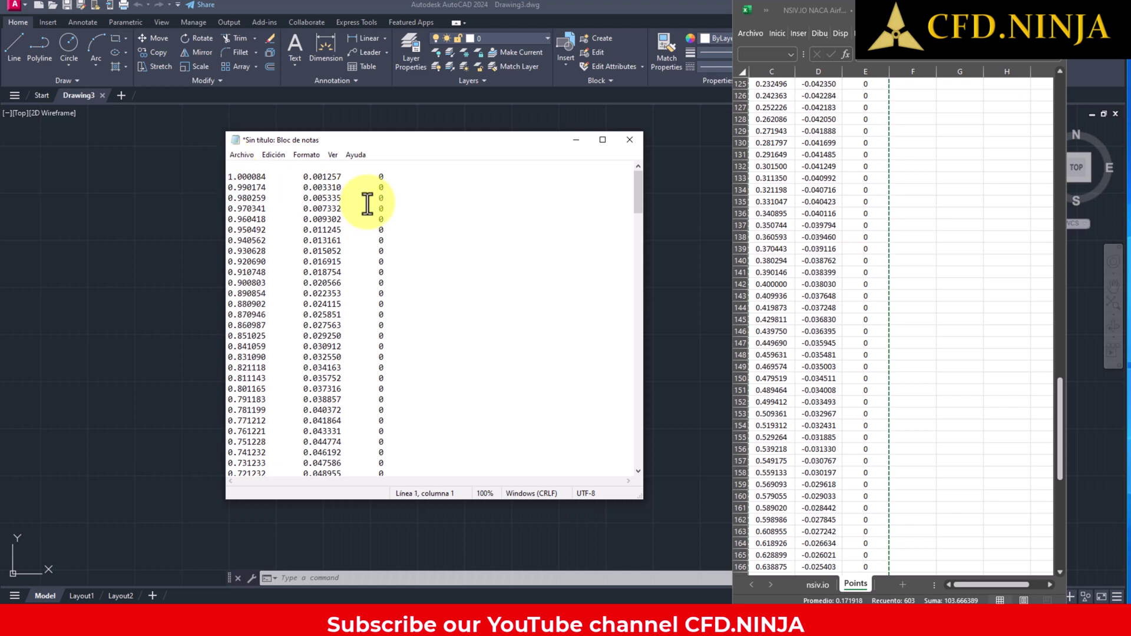
text(_MULTIPLE )
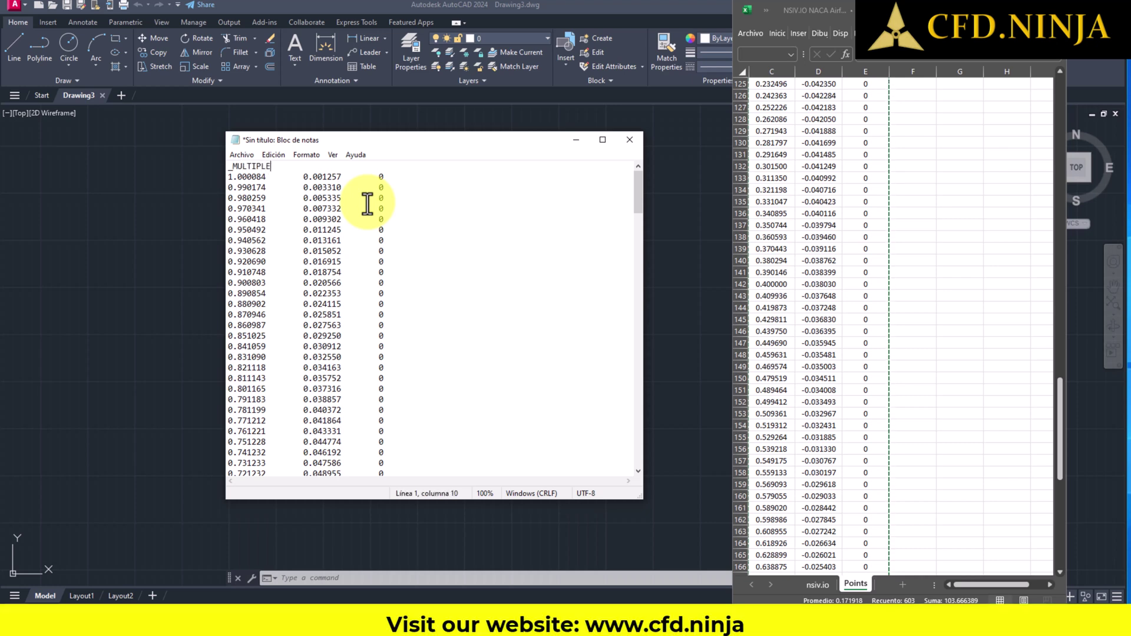
text(_POINT)
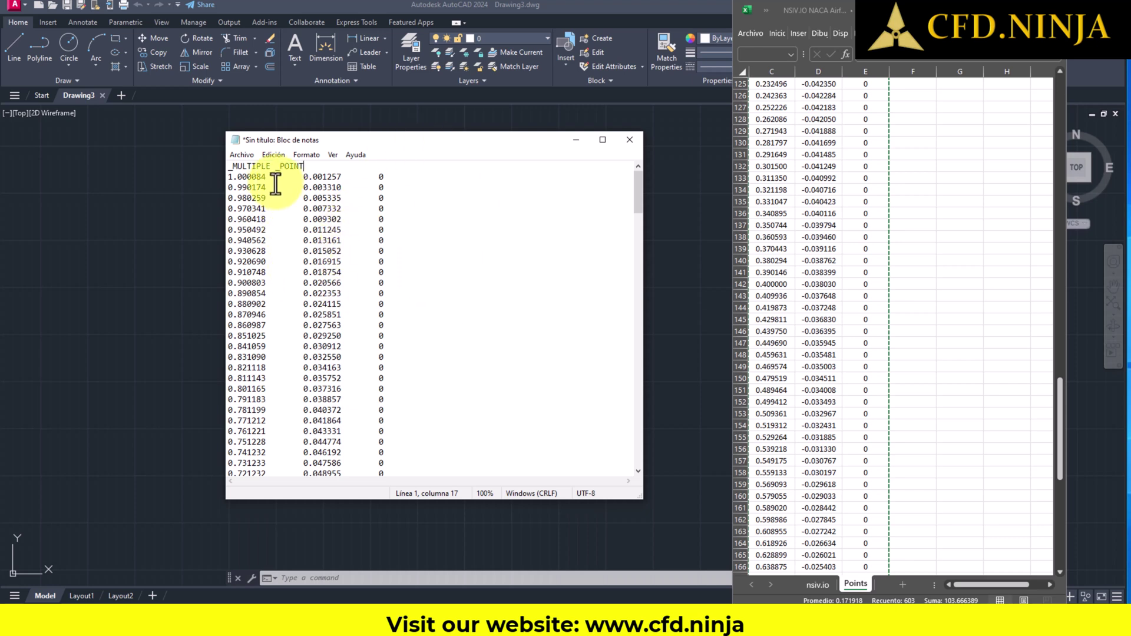
drag(270, 181, 298, 182)
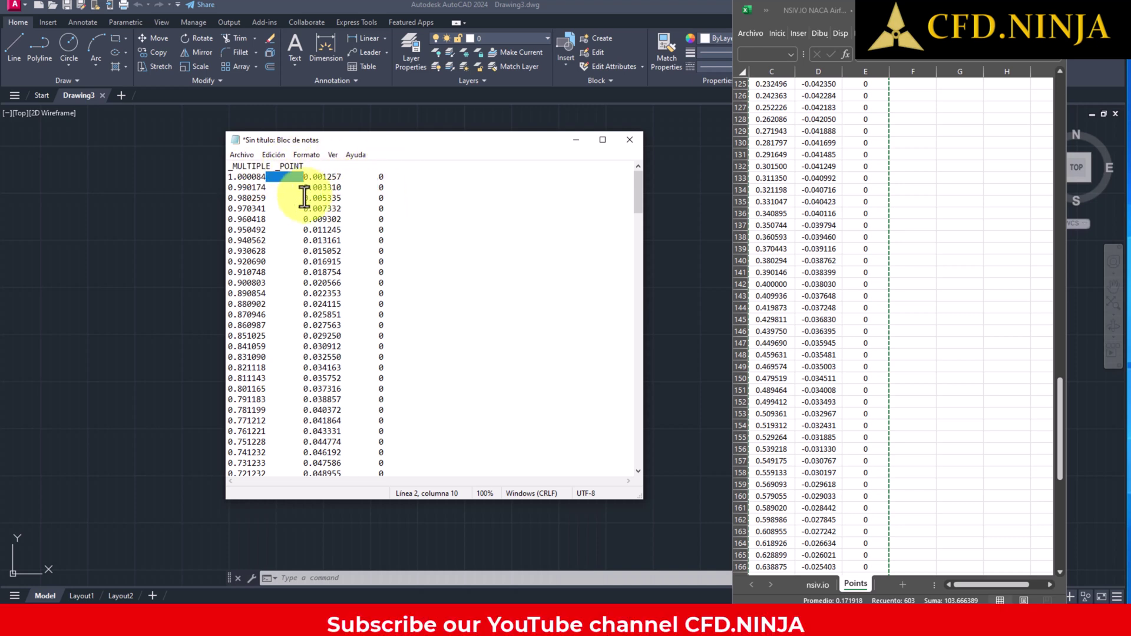
click(278, 192)
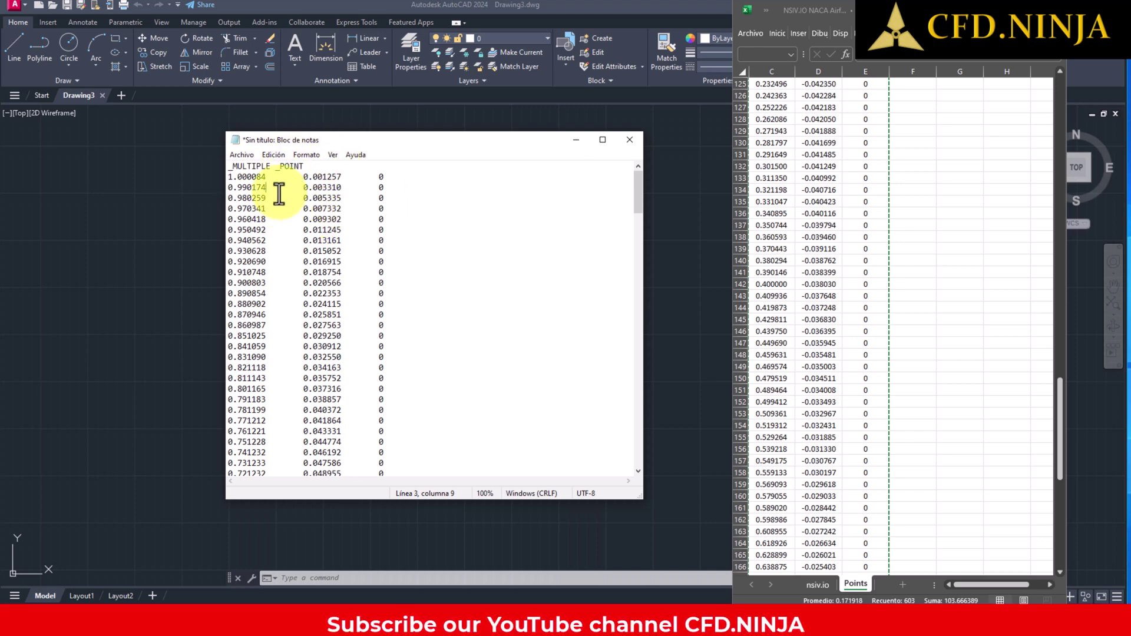
drag(266, 177, 298, 176)
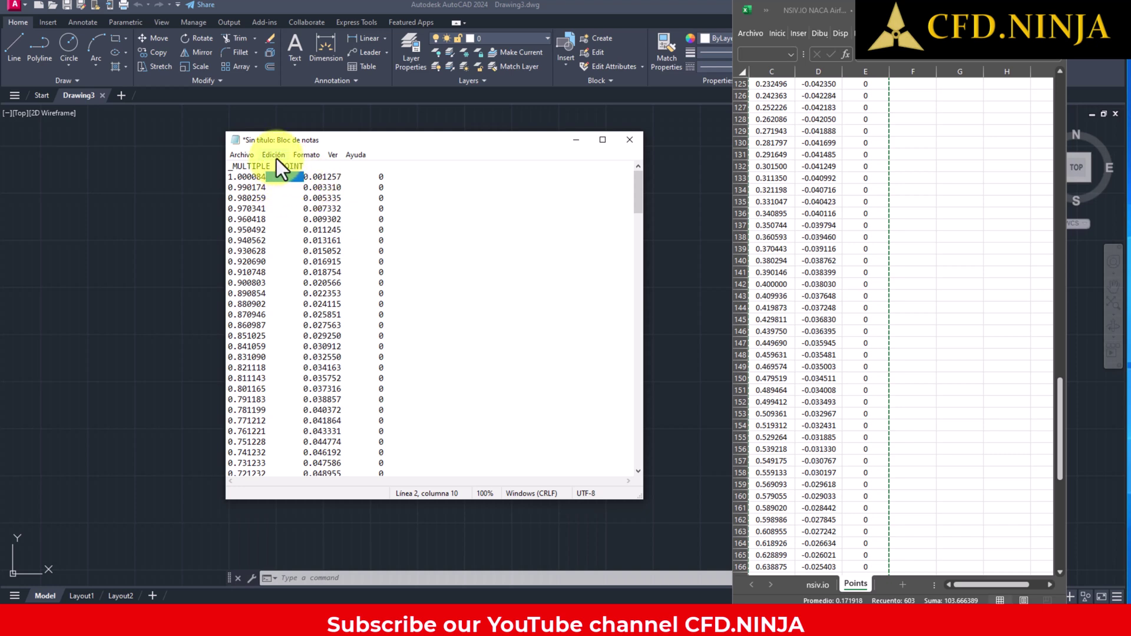
Replace every tab with a comma so lines read like 1.000084,0.001257,0.
click(276, 157)
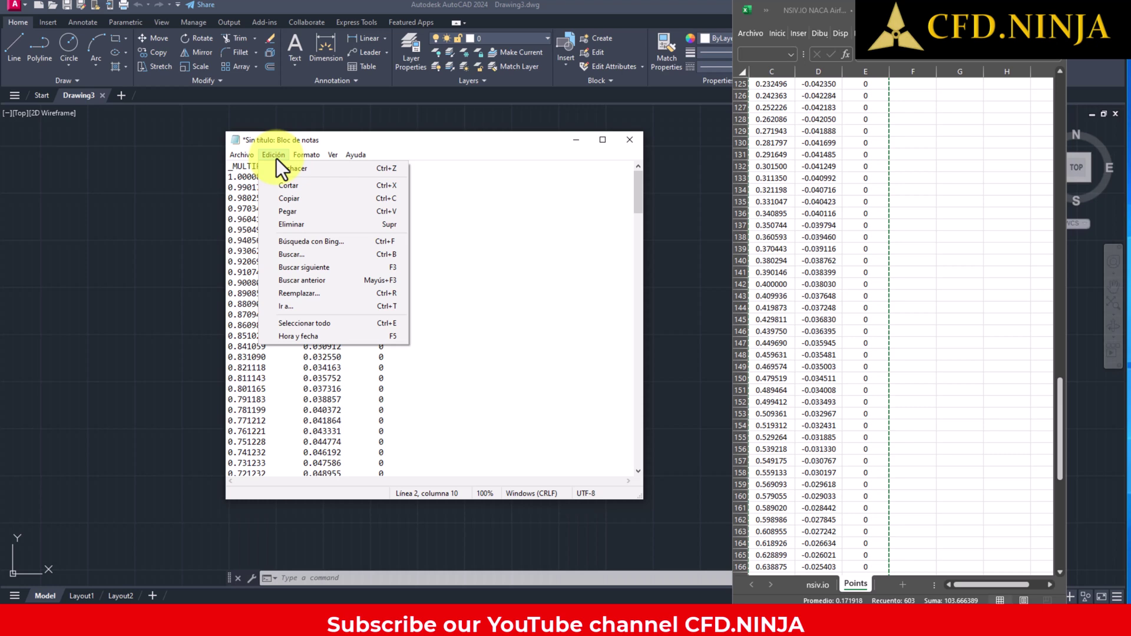
click(361, 296)
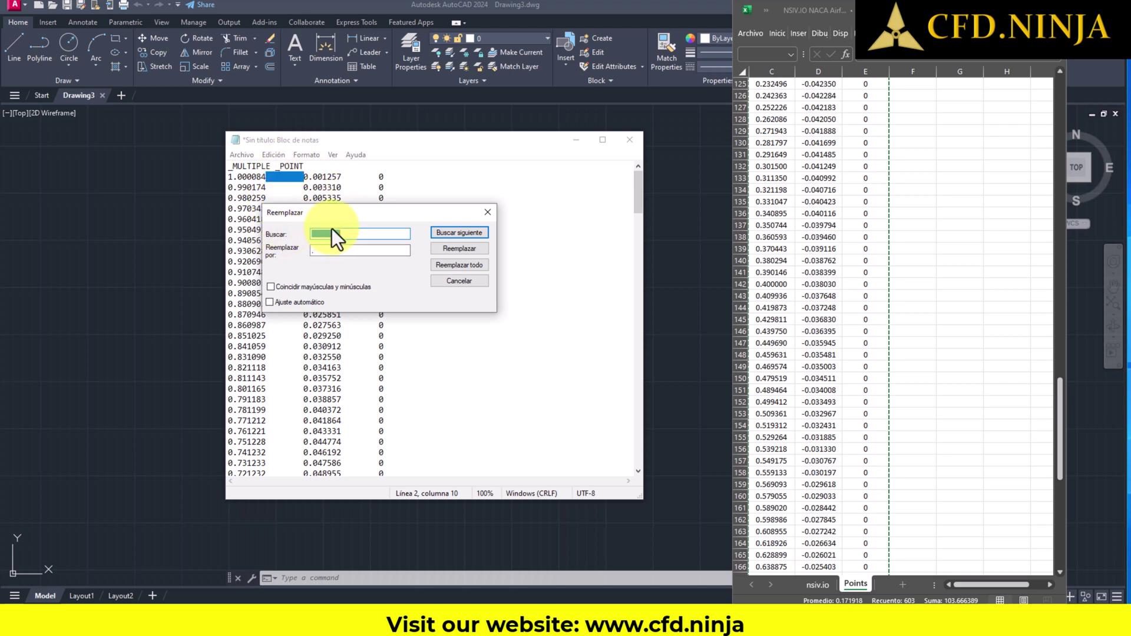
click(317, 252)
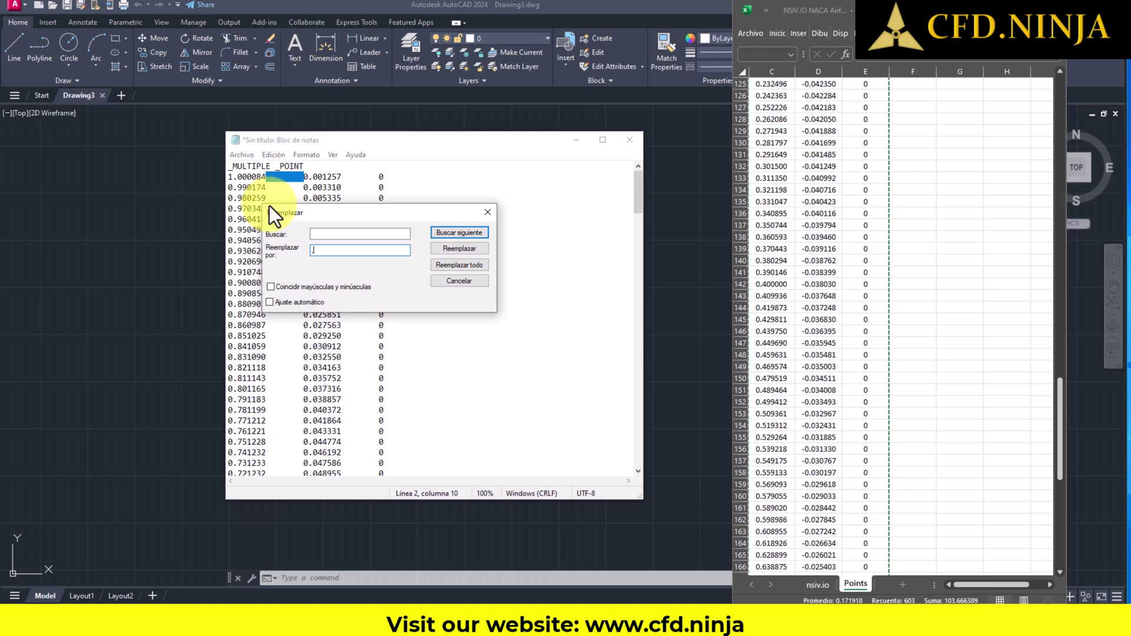
click(452, 267)
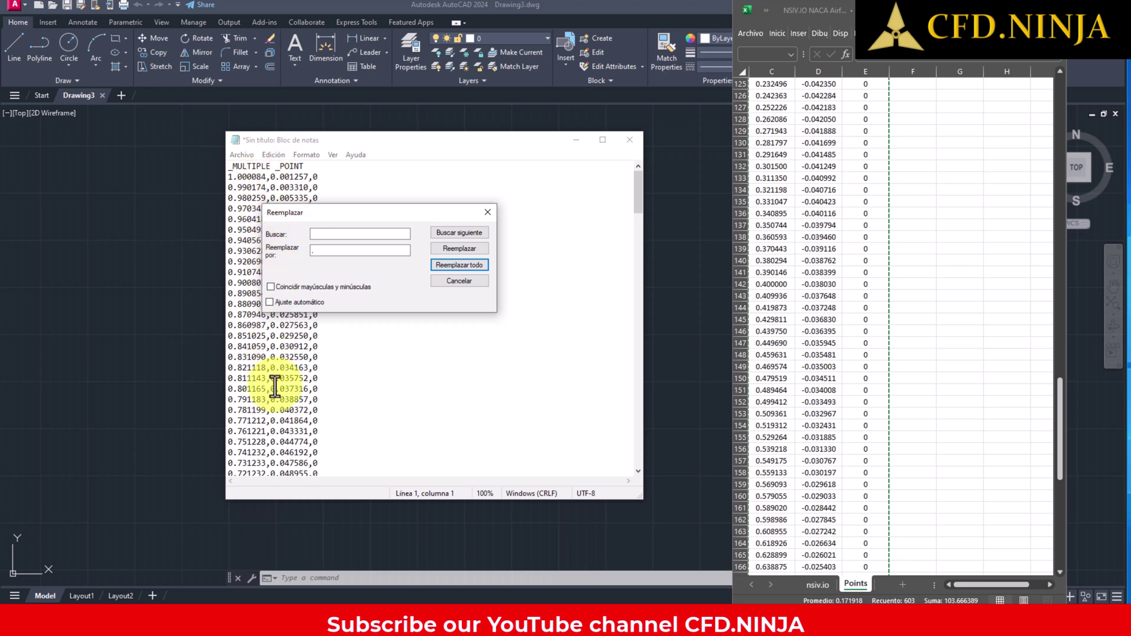
click(488, 212)
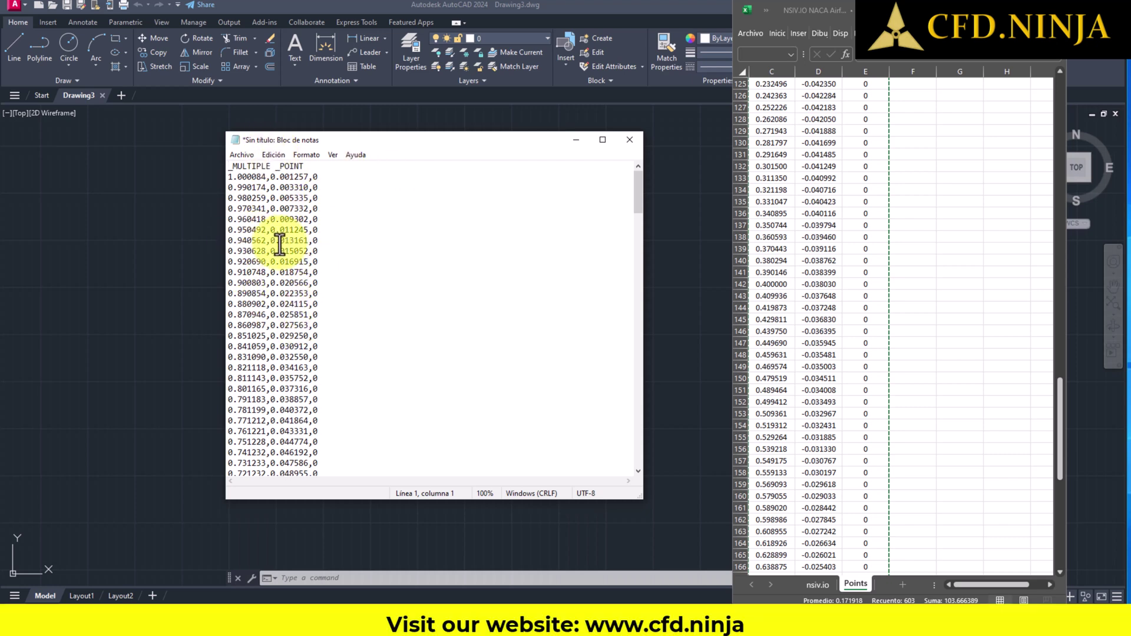
Save the Notepad file to the Desktop as AIERFOIL.scr.
click(242, 156)
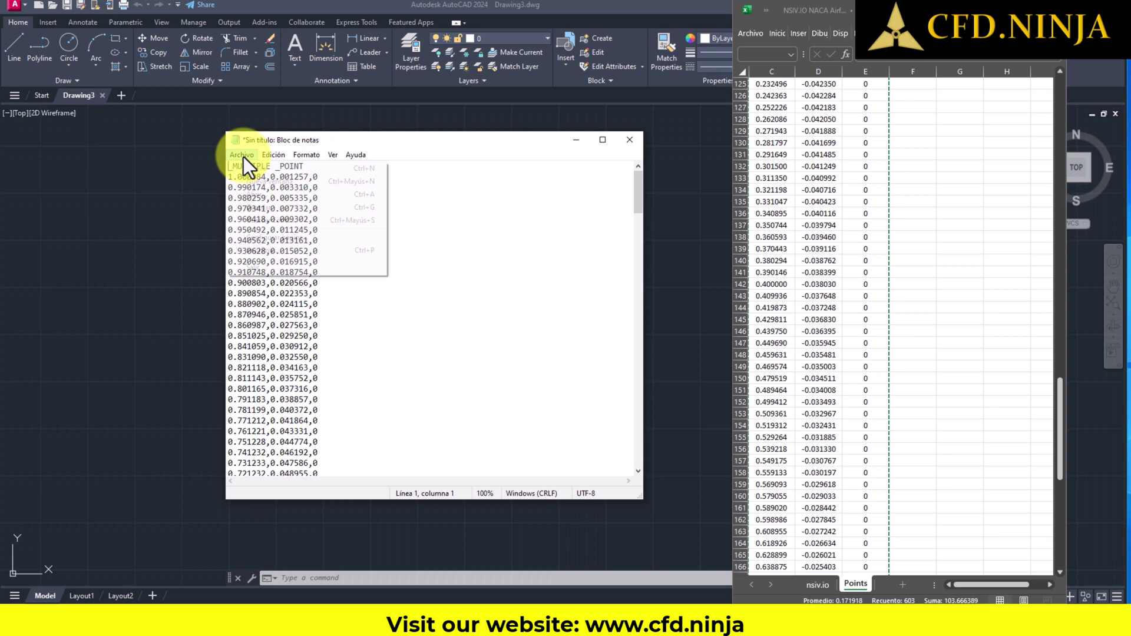
click(283, 221)
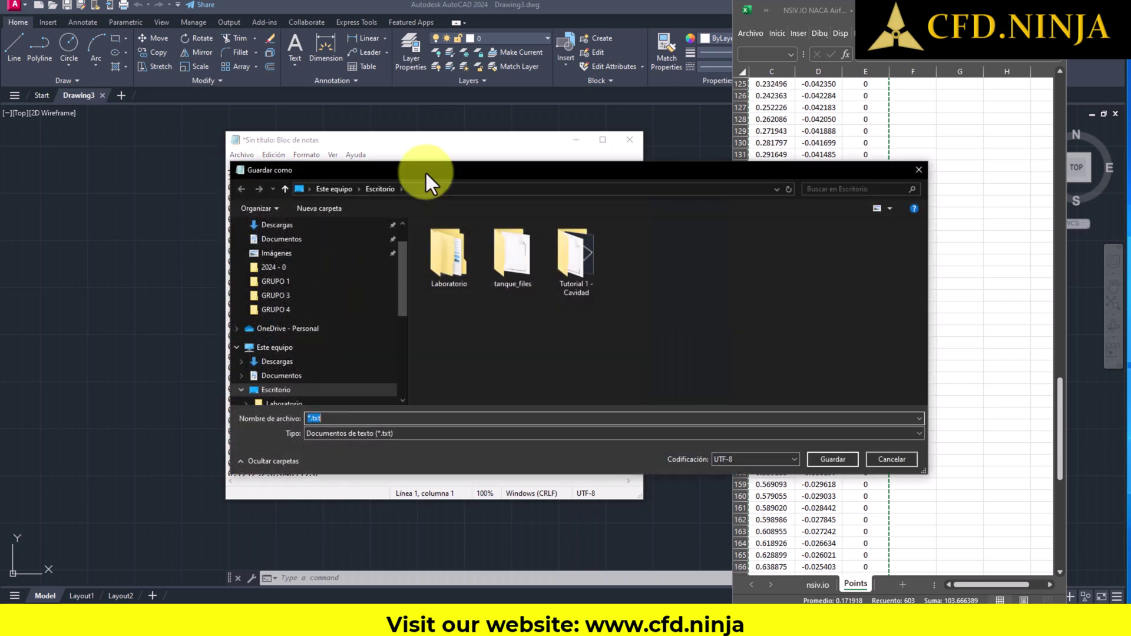
drag(444, 172, 319, 135)
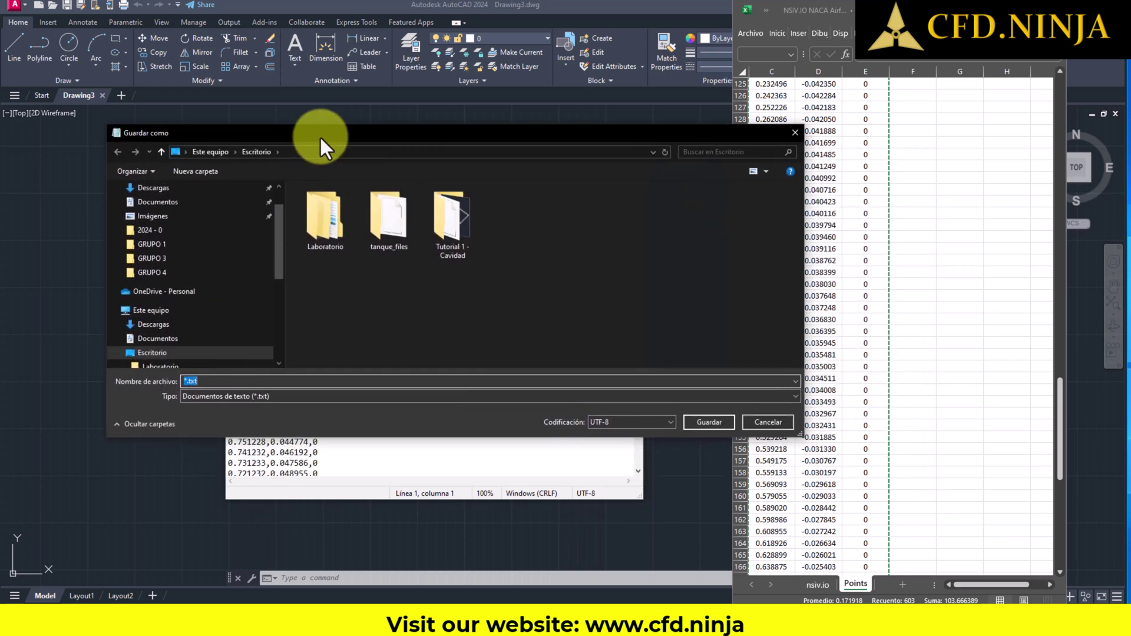
click(215, 384)
drag(215, 385, 105, 375)
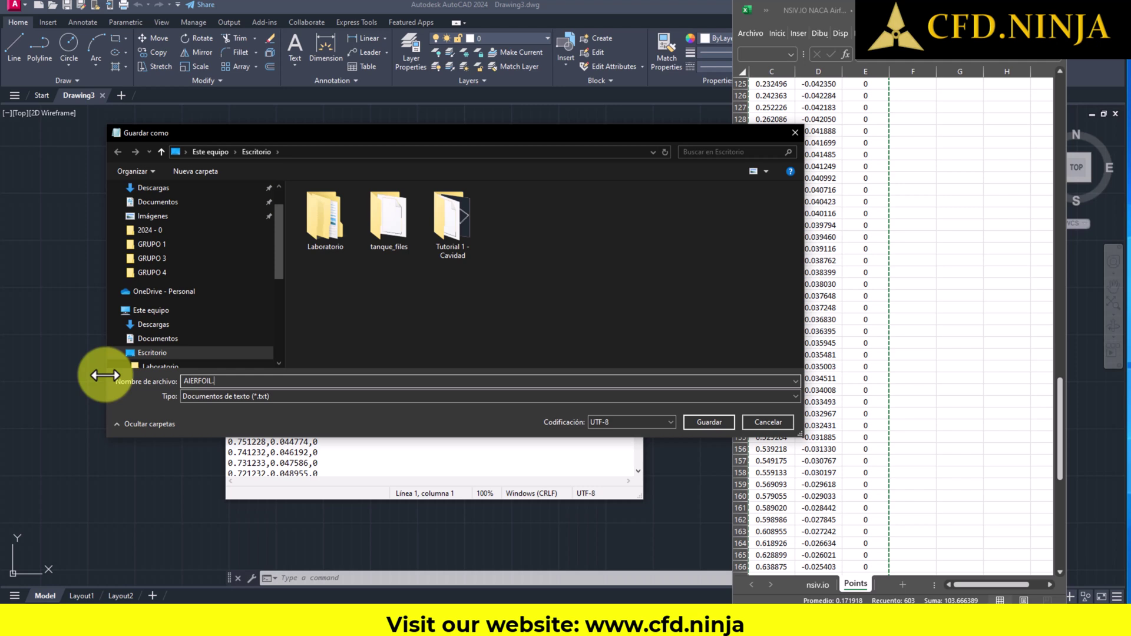
text(AIERFOIL.scr)
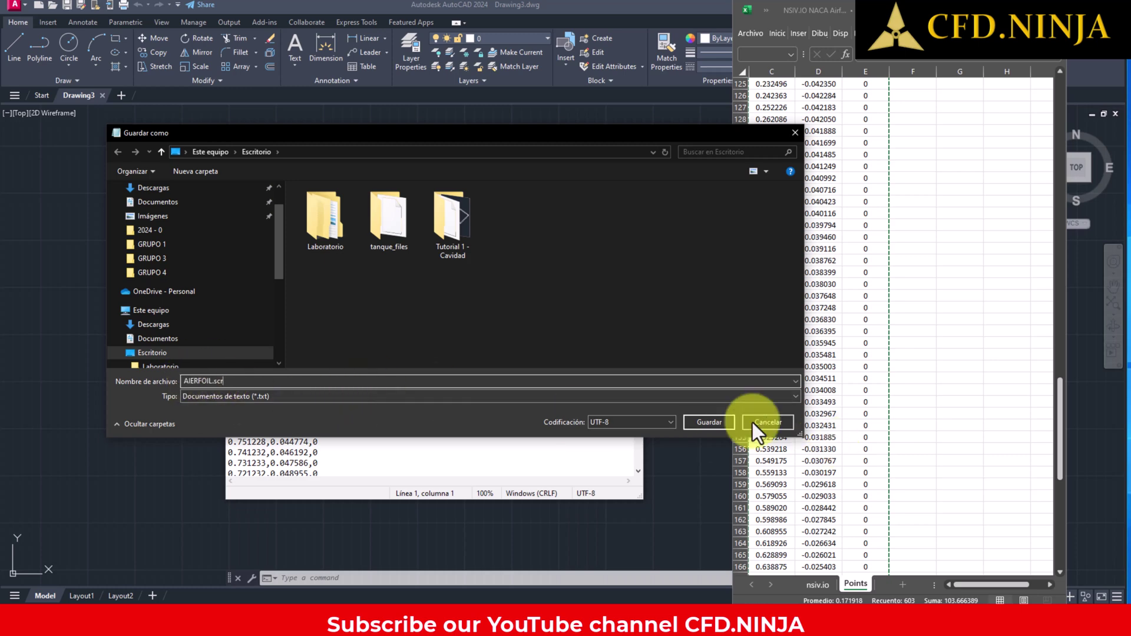
click(707, 422)
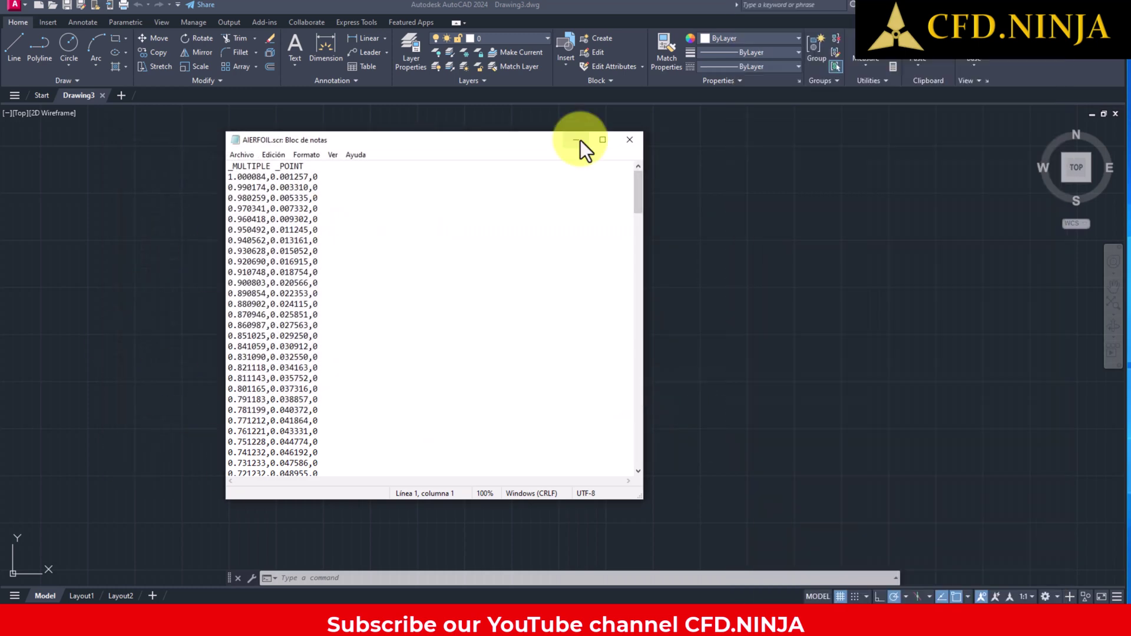
Close the AIERFOIL.scr script in Notepad.
click(575, 139)
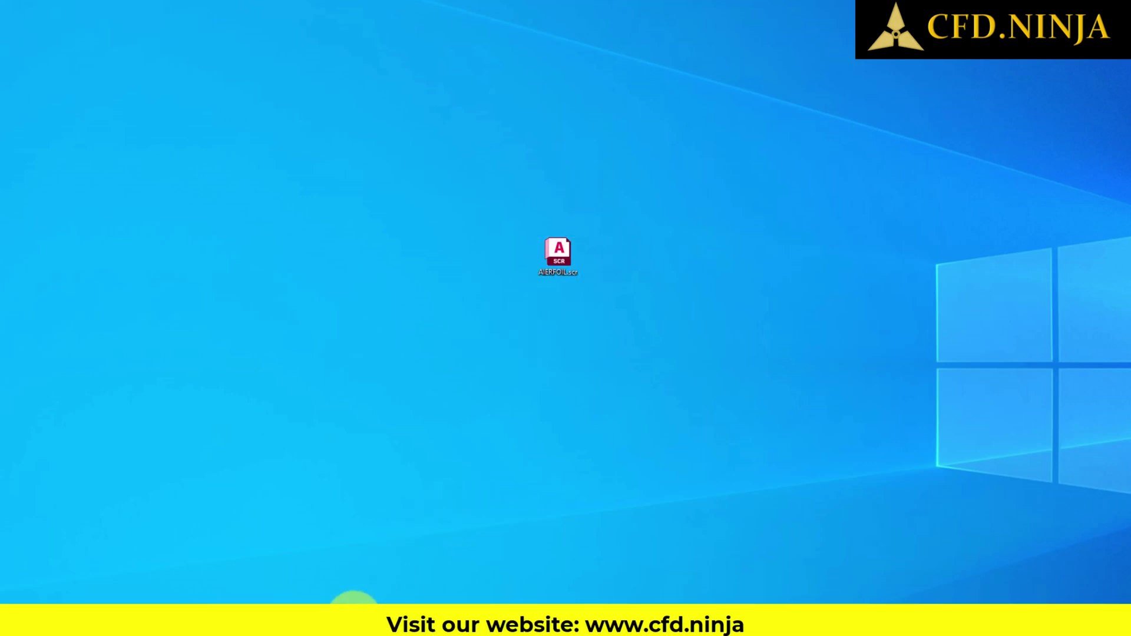
Run AIERFOIL.scr from the Desktop with the SCRIPT command to plot the airfoil points.
click(353, 616)
click(347, 578)
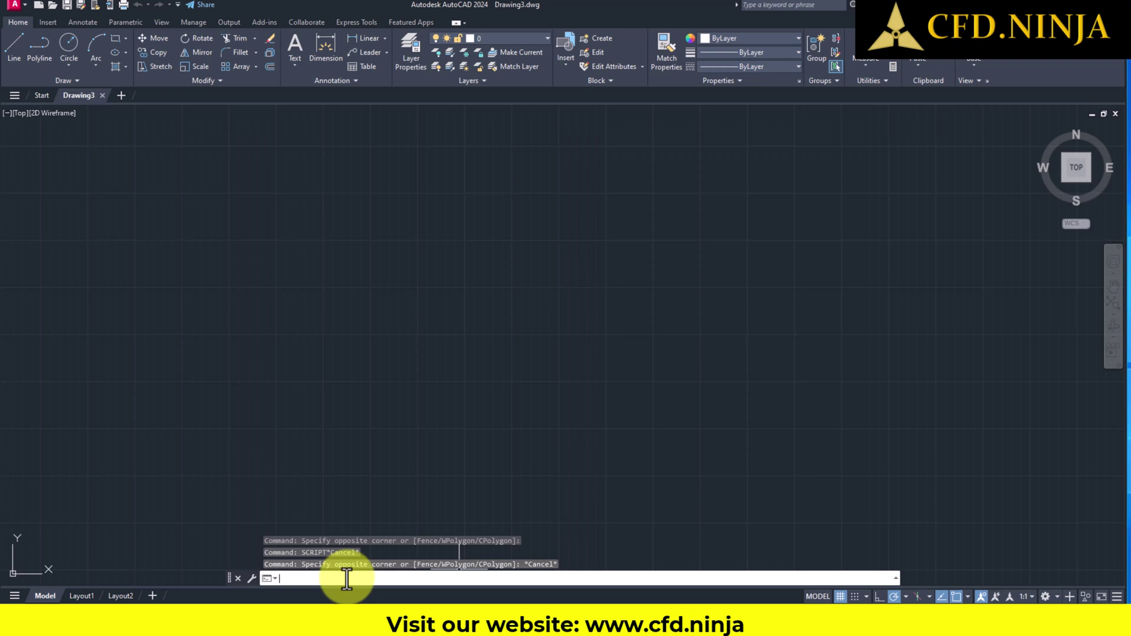
text(script)
key(Return)
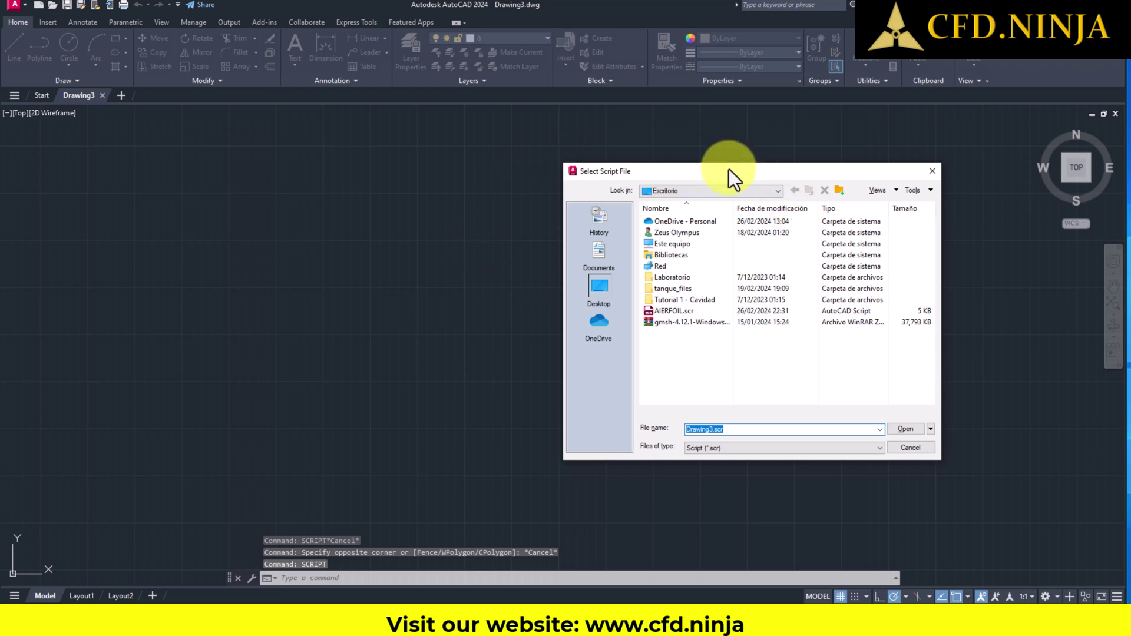
drag(730, 169, 410, 133)
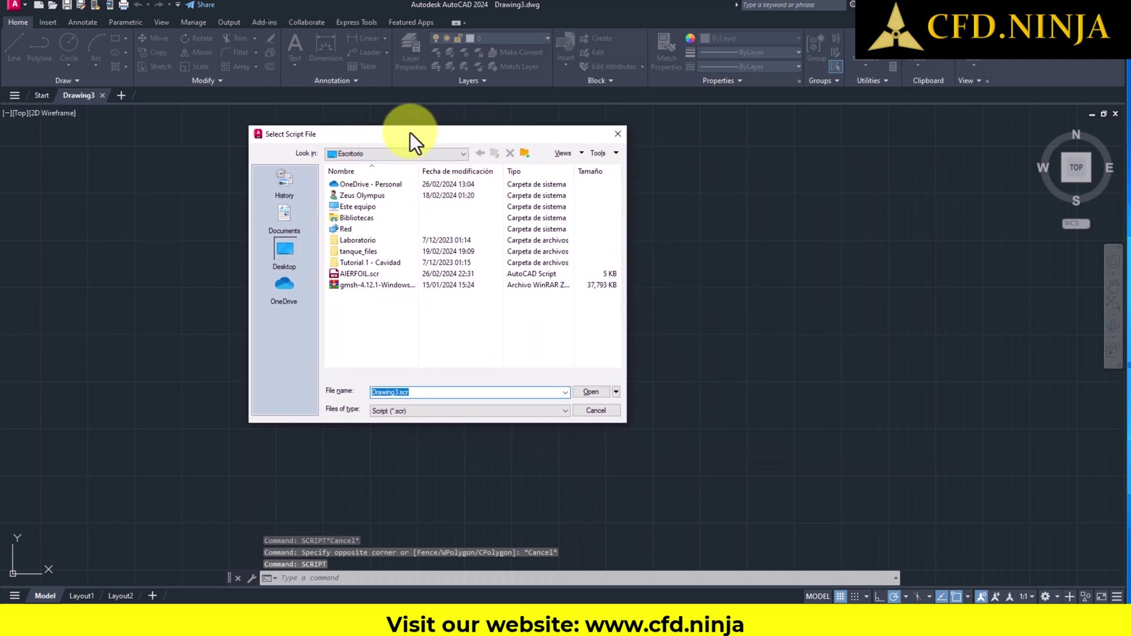
click(357, 274)
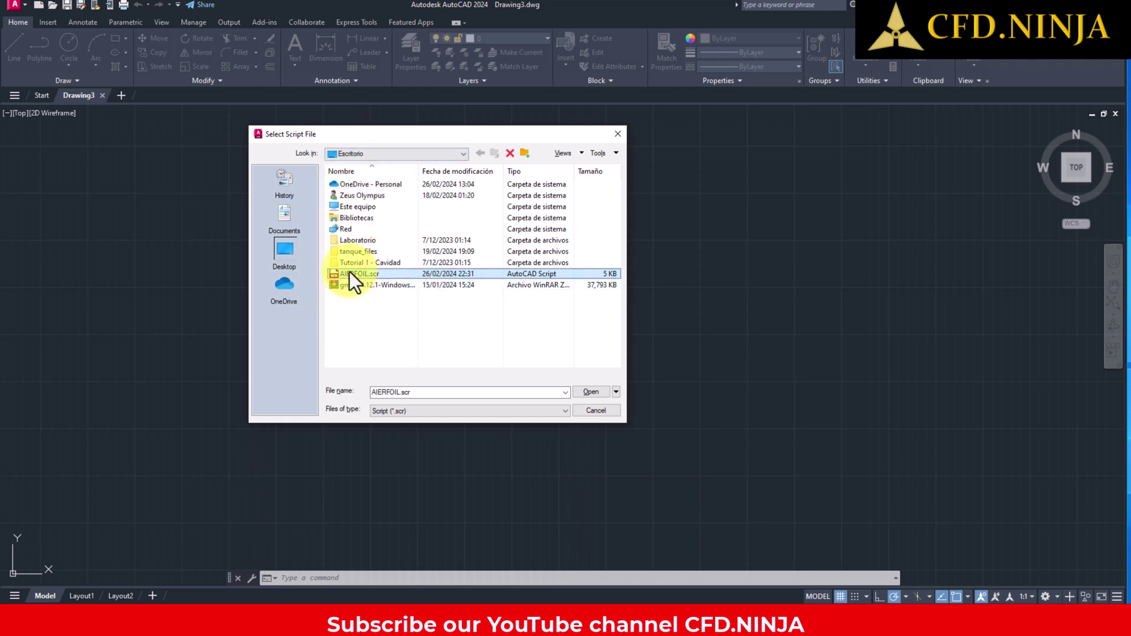
click(589, 392)
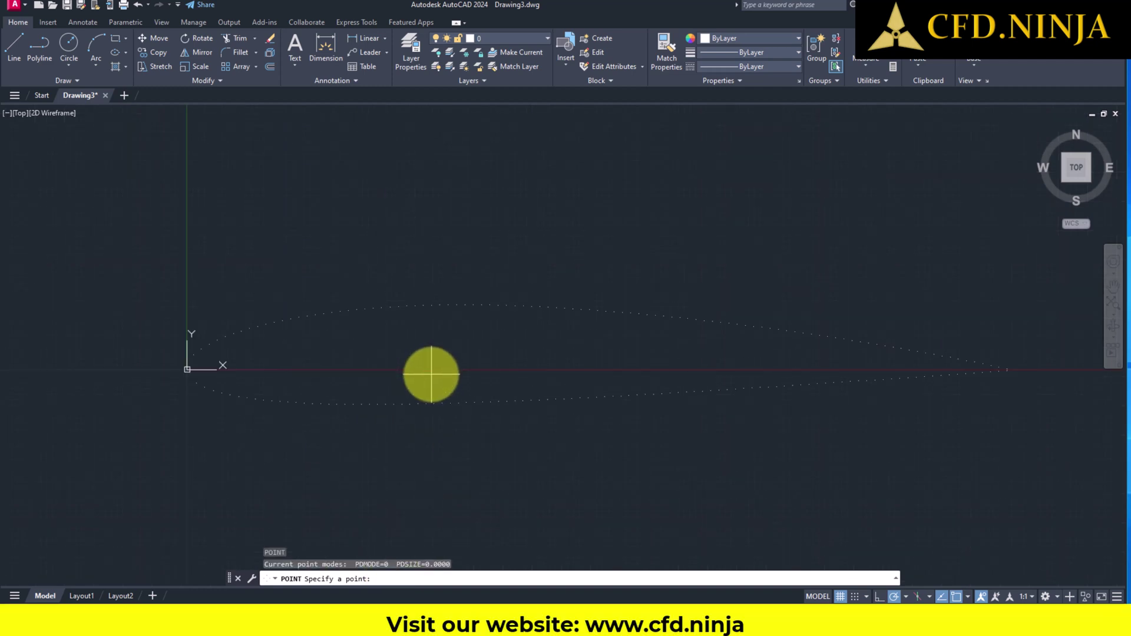
scroll(431, 375, down, 2)
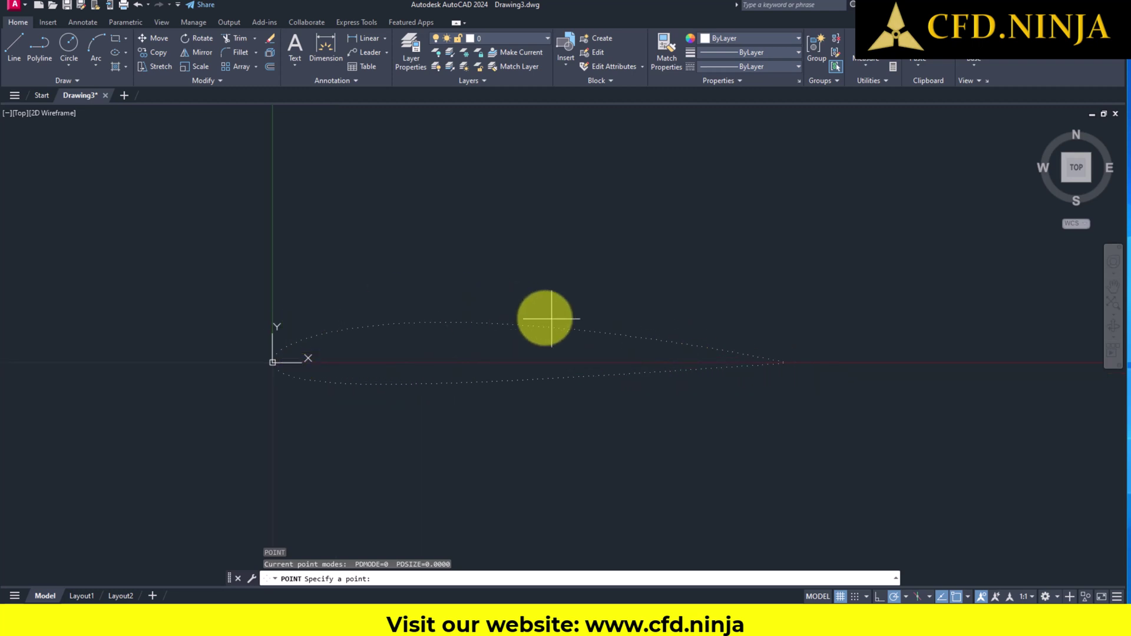
scroll(473, 345, up, 2)
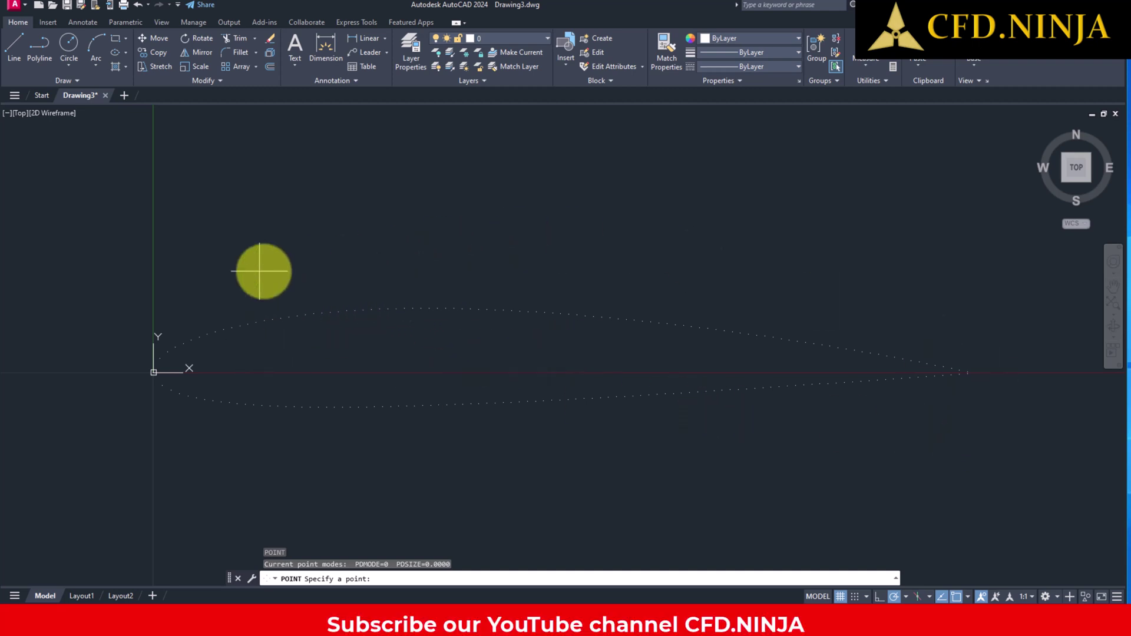
scroll(220, 360, up, 2)
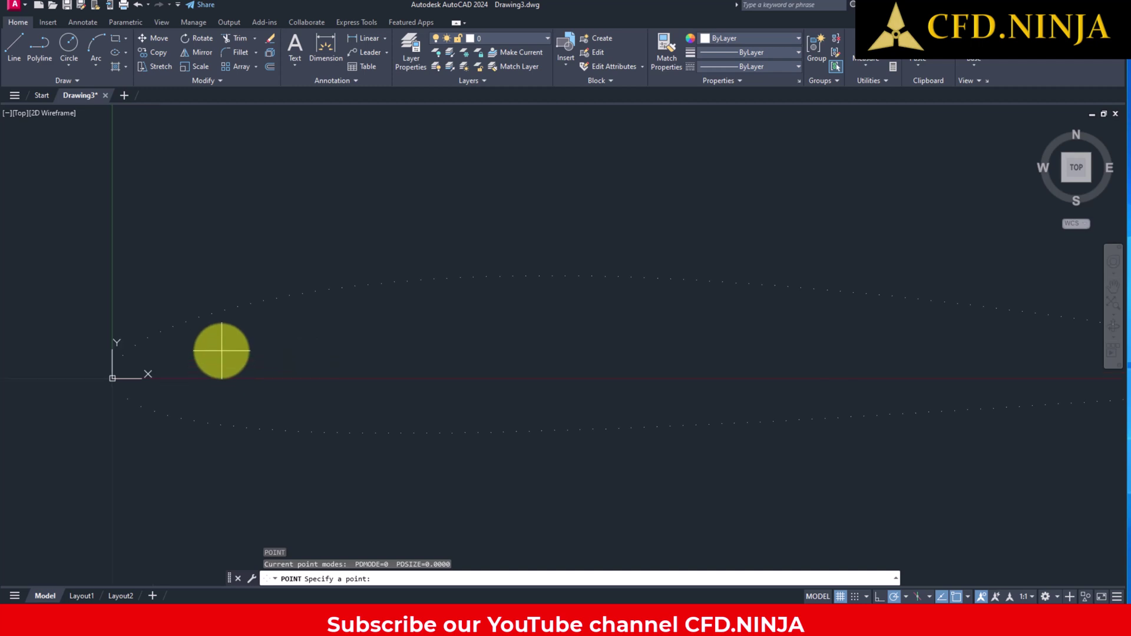
scroll(221, 351, down, 2)
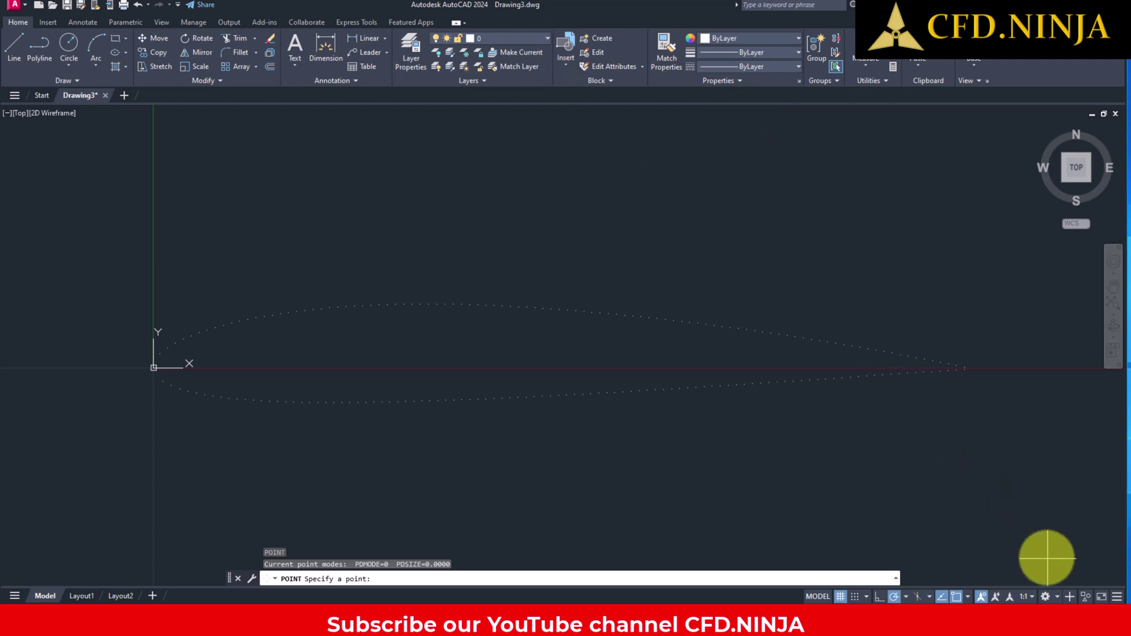
click(1057, 599)
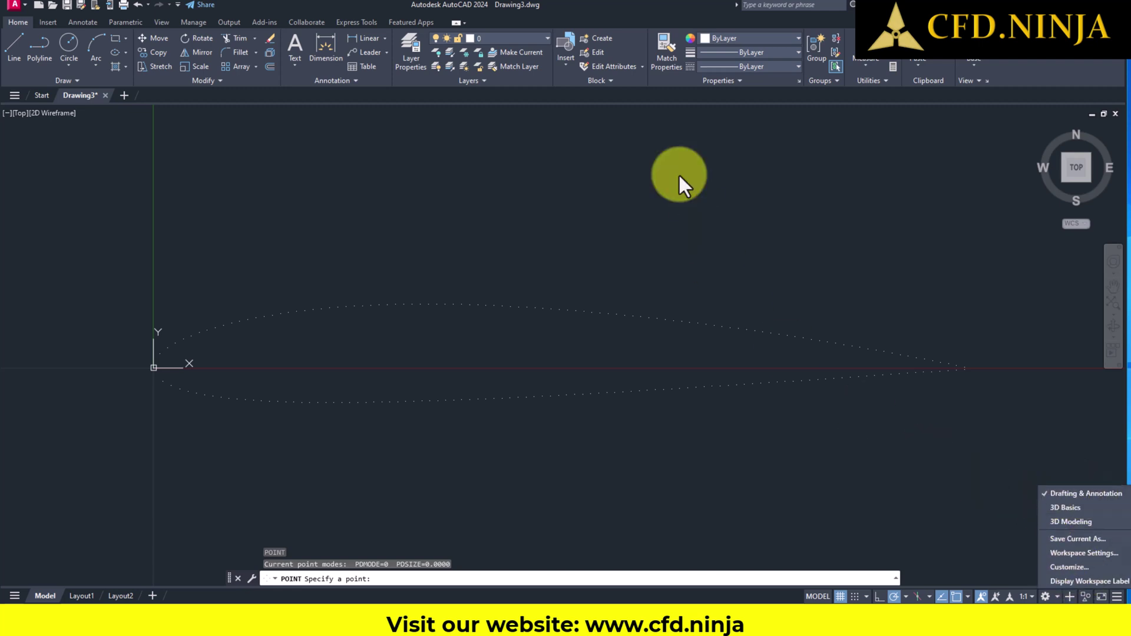
Set the point style to the circled-cross marker at size 2 relative to screen.
click(783, 228)
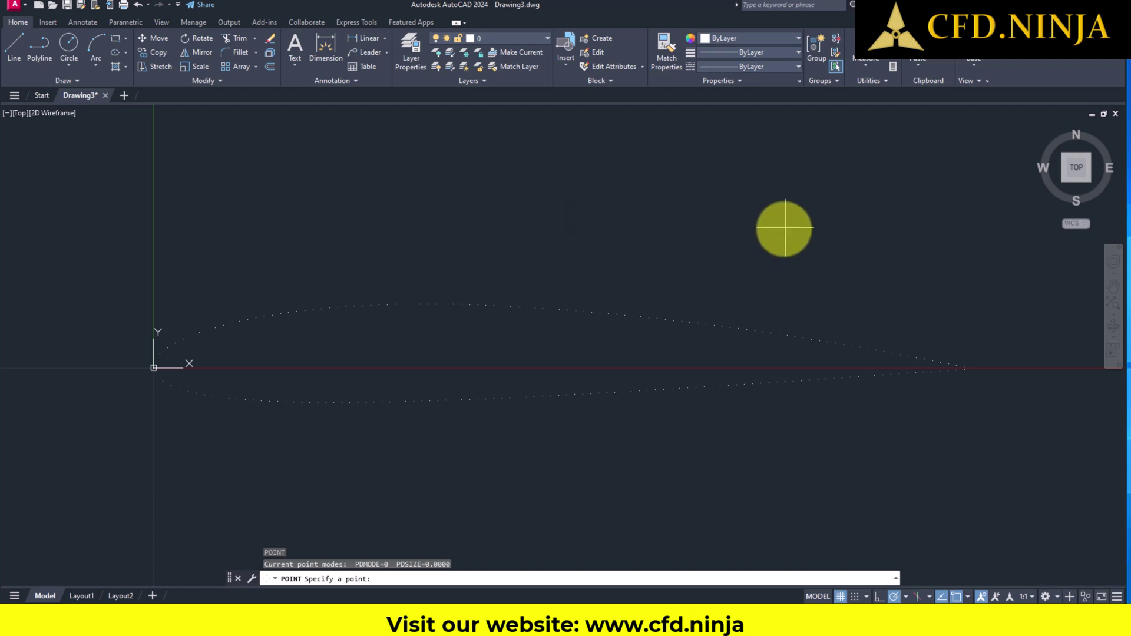
click(870, 83)
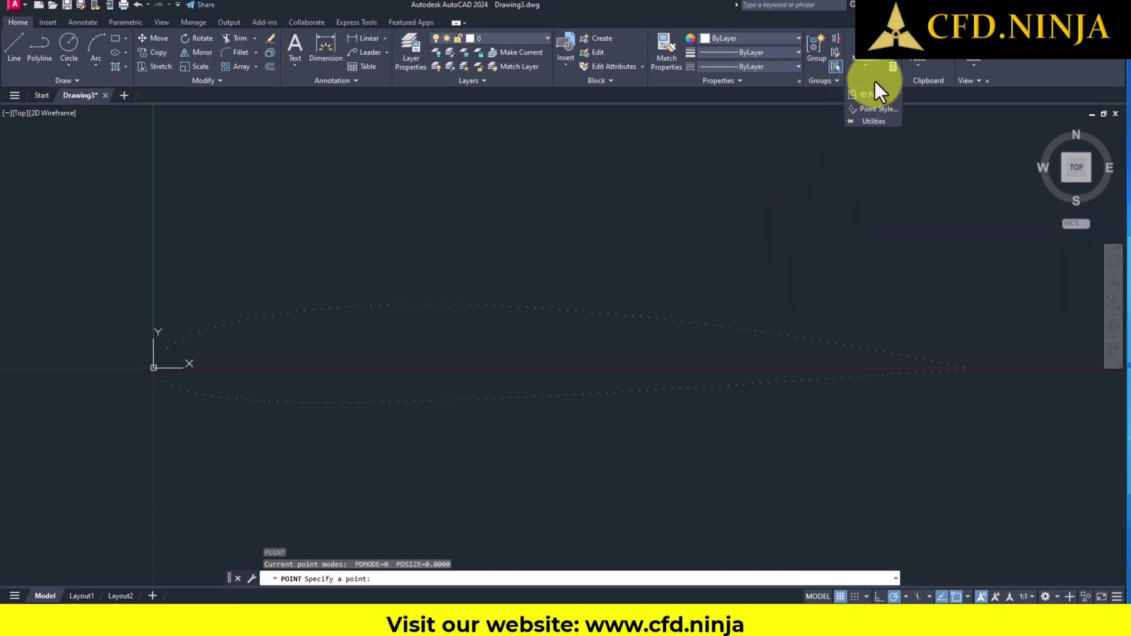
click(870, 110)
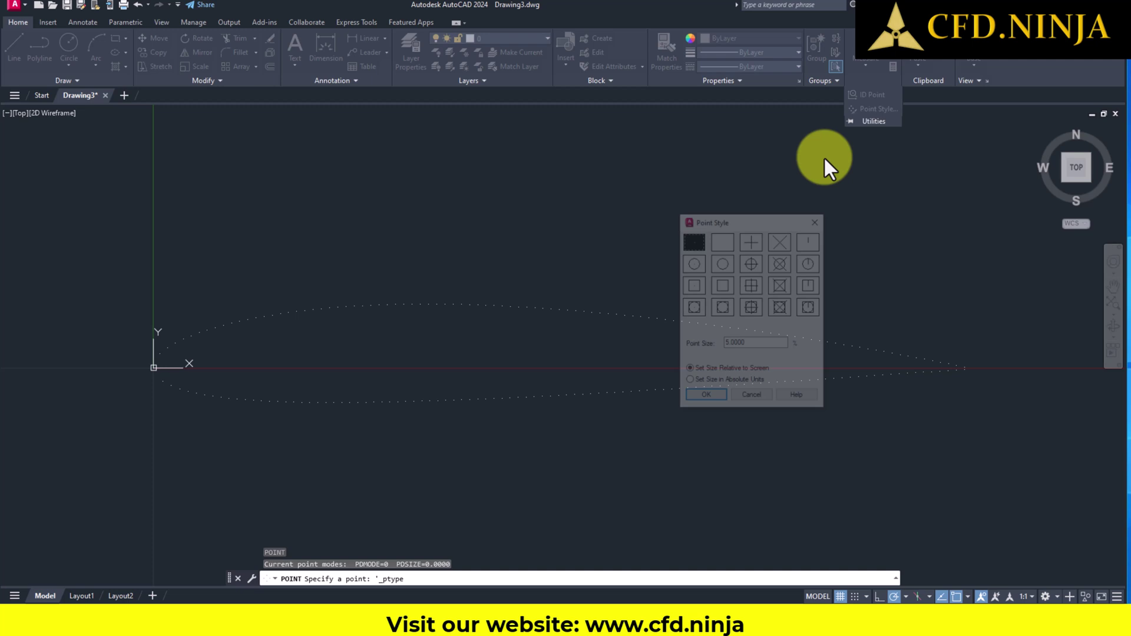
drag(759, 217, 547, 106)
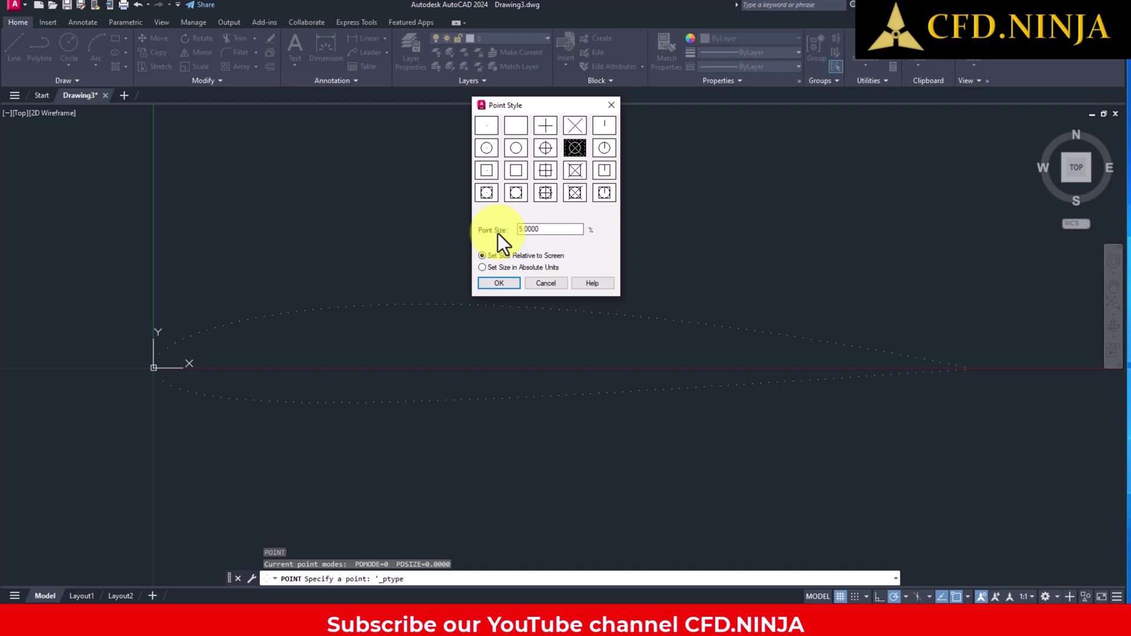
drag(550, 229, 483, 223)
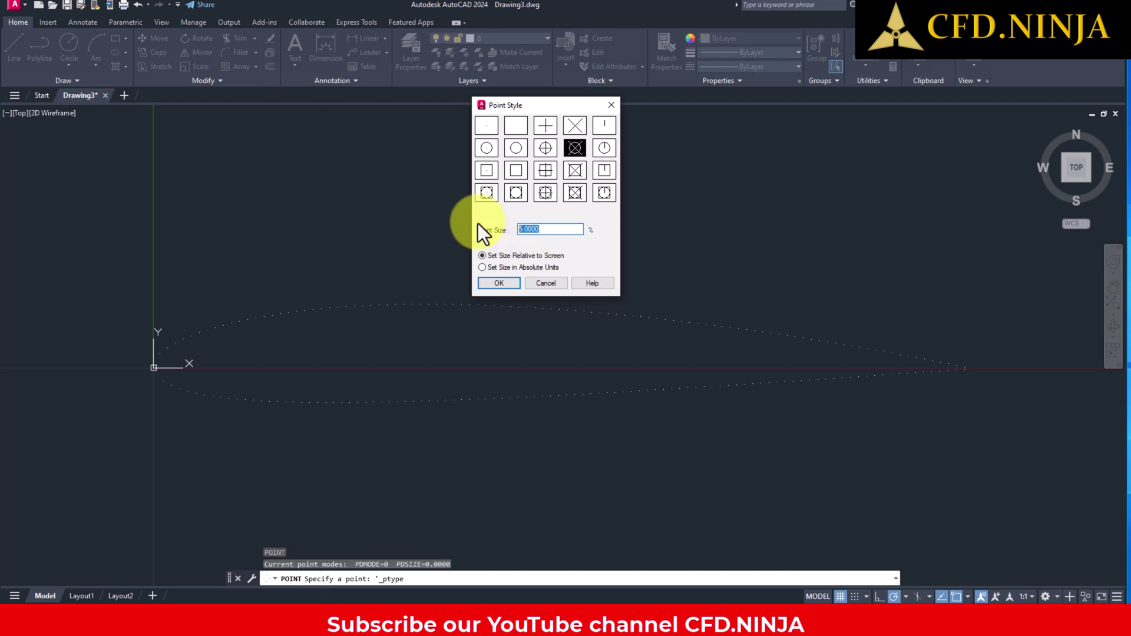
text(2)
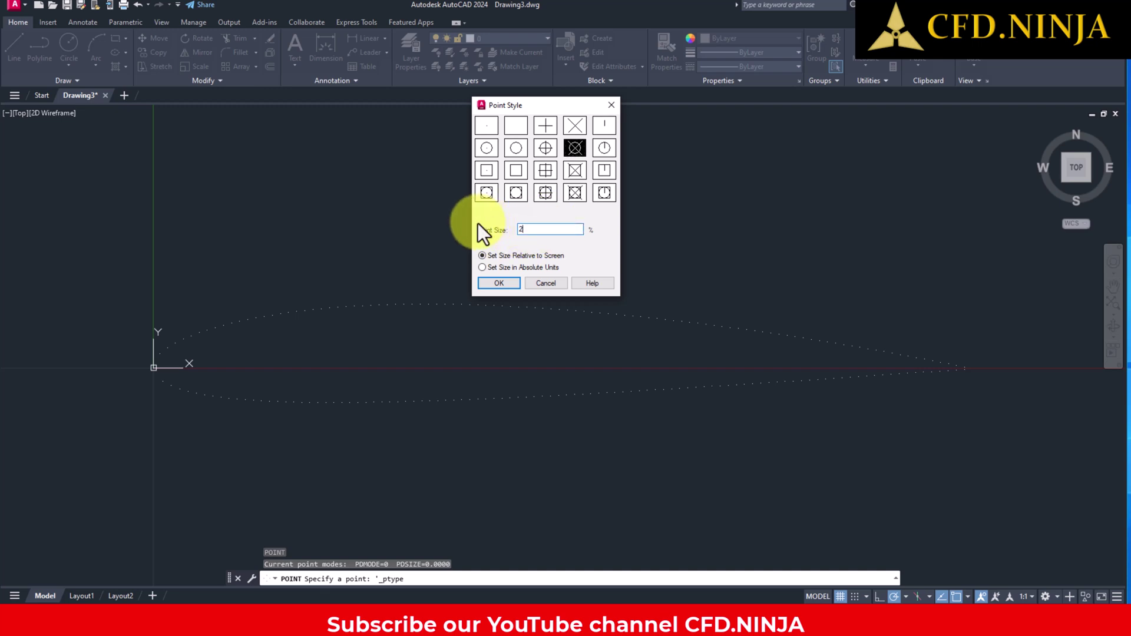
click(508, 284)
Reduce the circled-cross point size from 2 to 1 in Point Style.
scroll(320, 333, up, 2)
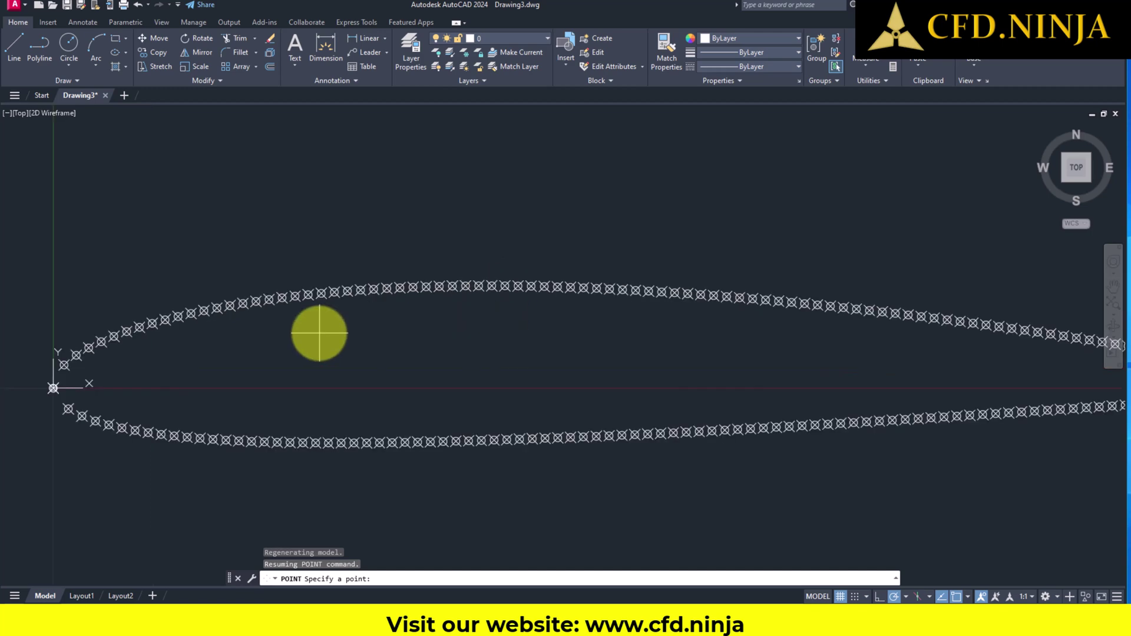
scroll(320, 333, up, 5)
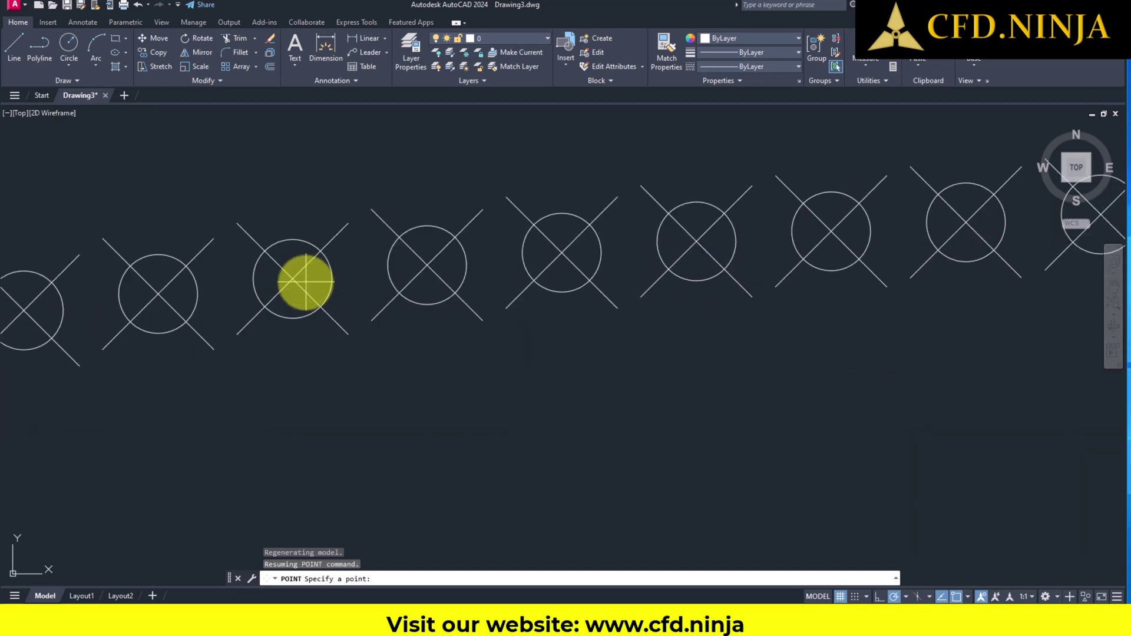
scroll(304, 283, down, 8)
scroll(304, 280, up, 5)
scroll(304, 280, down, 8)
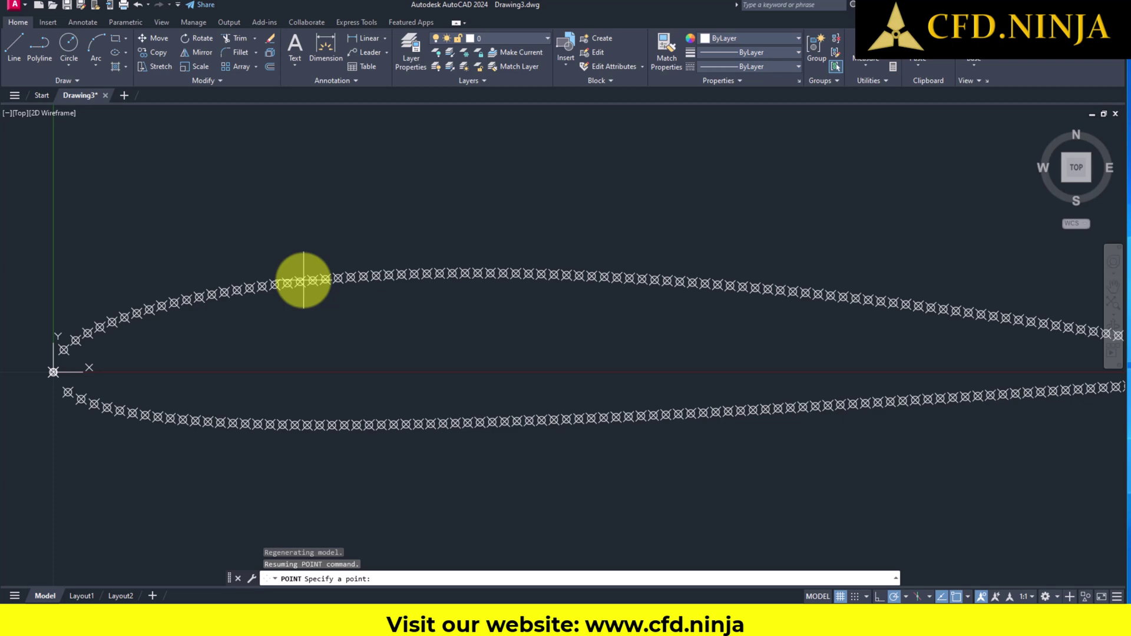
scroll(303, 280, up, 8)
scroll(303, 281, down, 5)
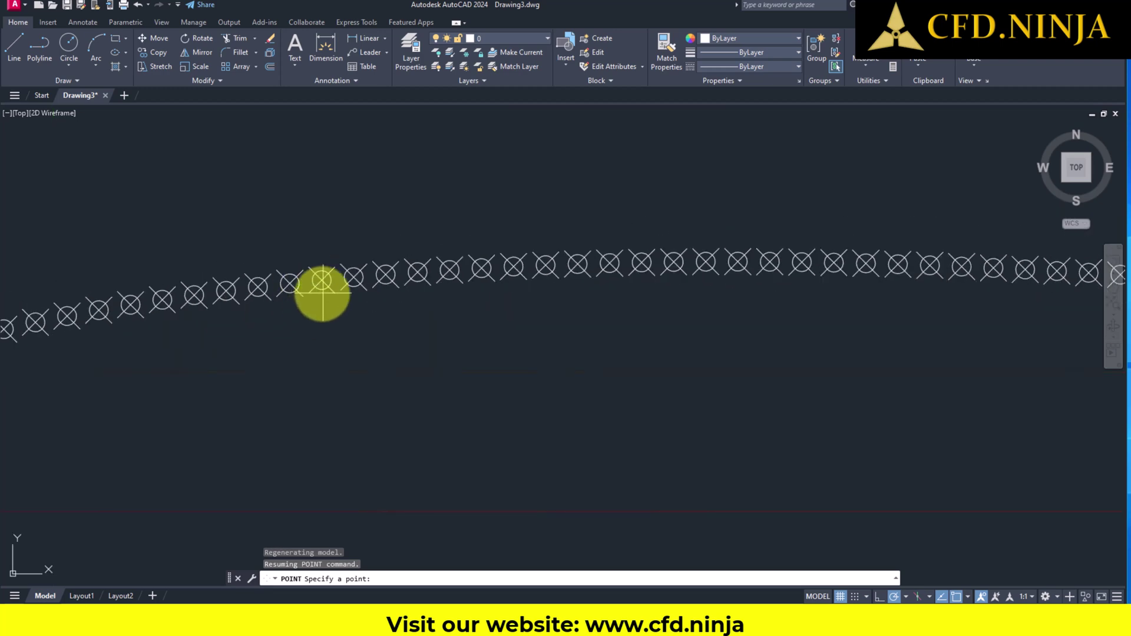
scroll(361, 298, down, 5)
scroll(468, 305, up, 2)
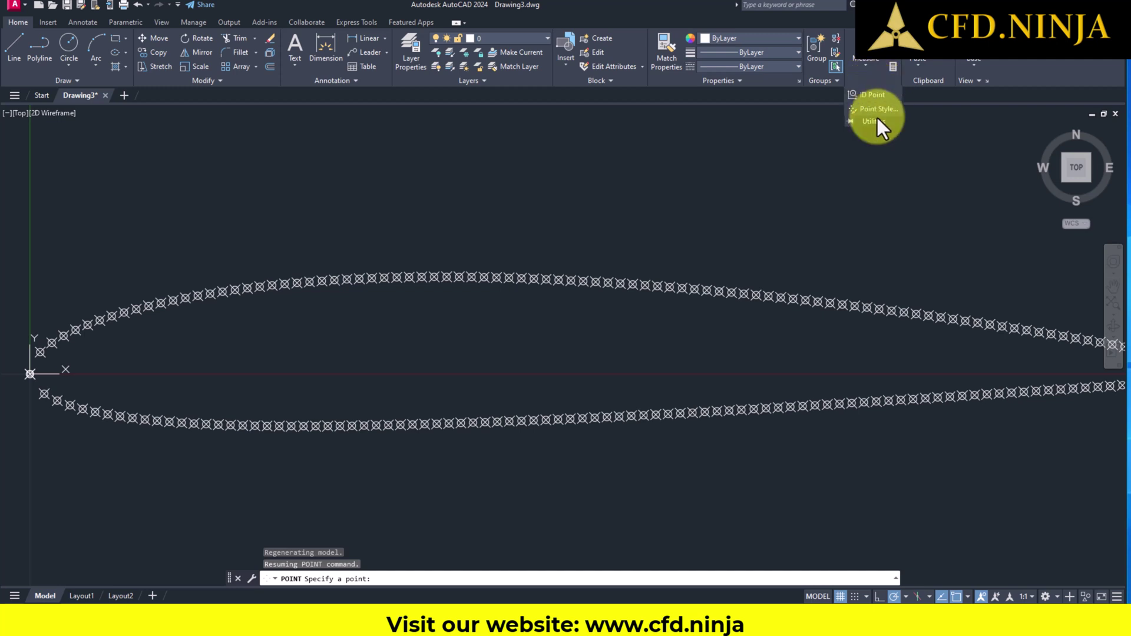
click(880, 108)
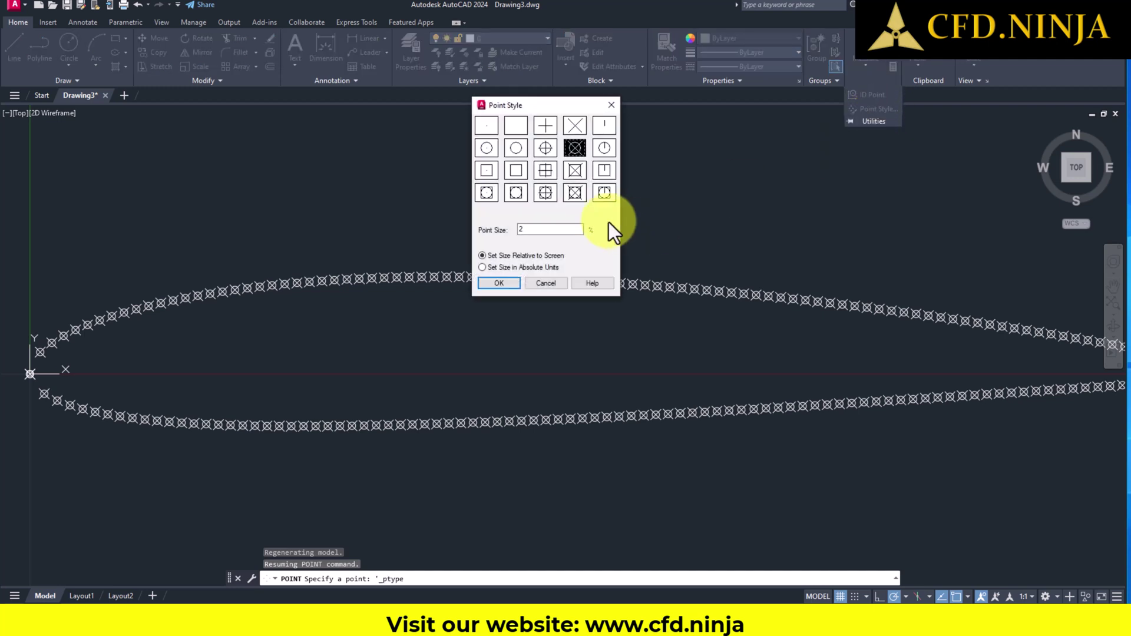
double_click(536, 229)
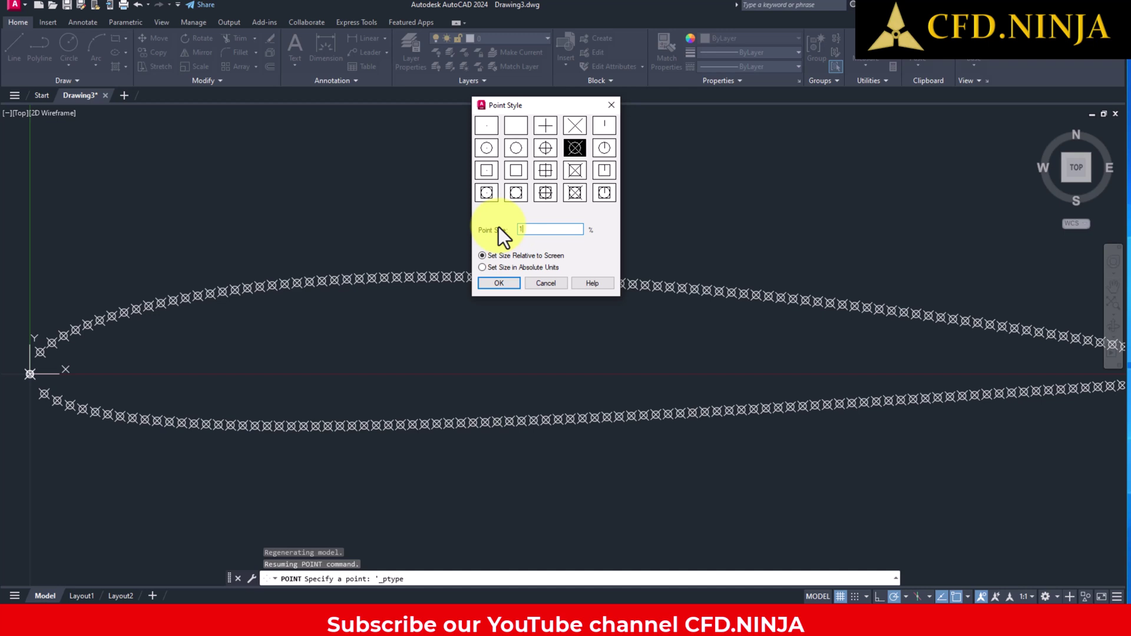
click(499, 283)
scroll(390, 277, up, 5)
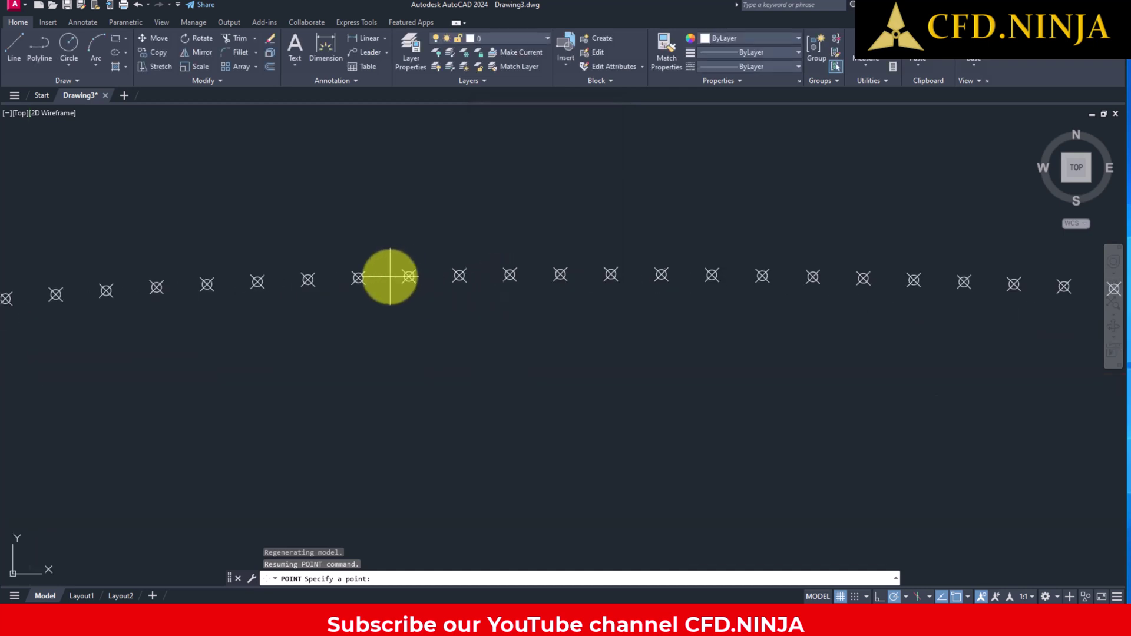
scroll(390, 276, down, 8)
scroll(983, 375, up, 3)
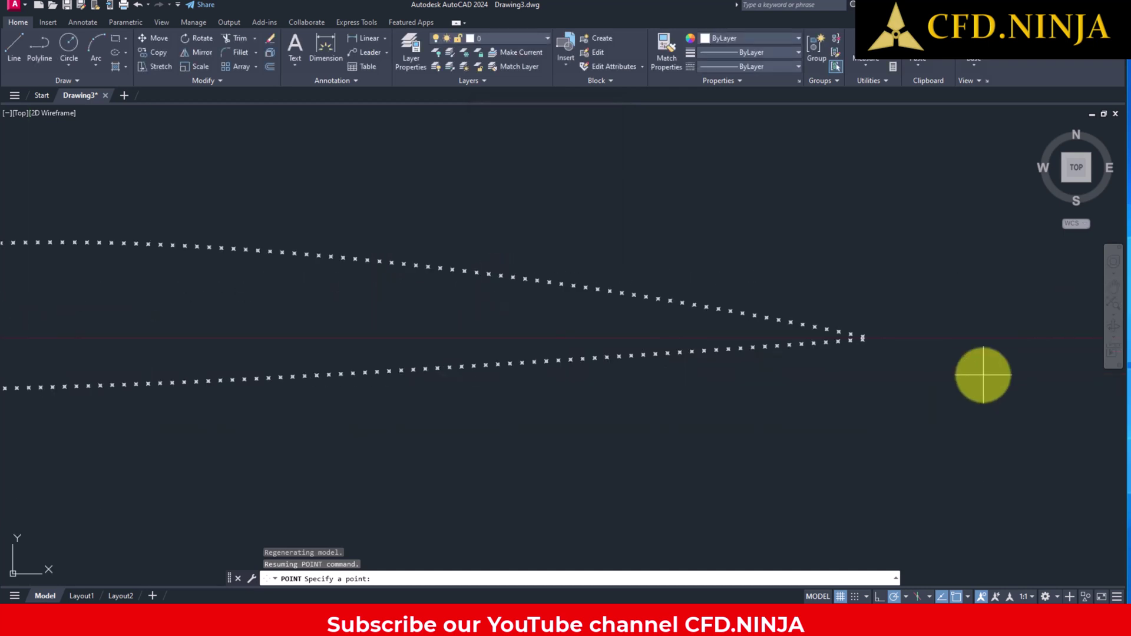
scroll(568, 366, down, 3)
middle_drag(217, 330, 375, 326)
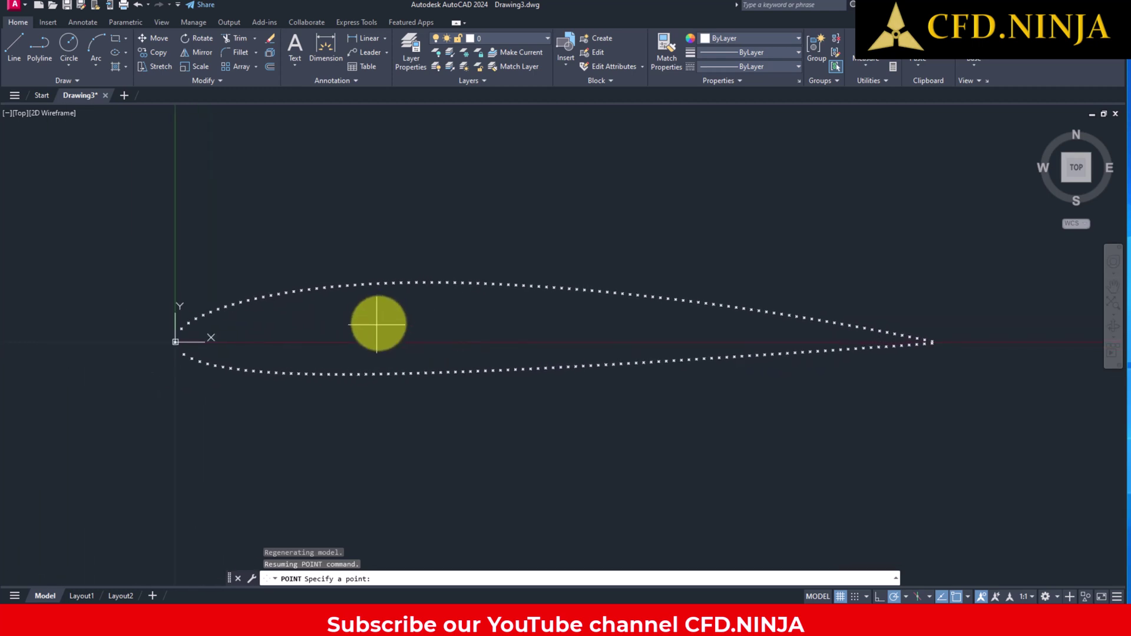